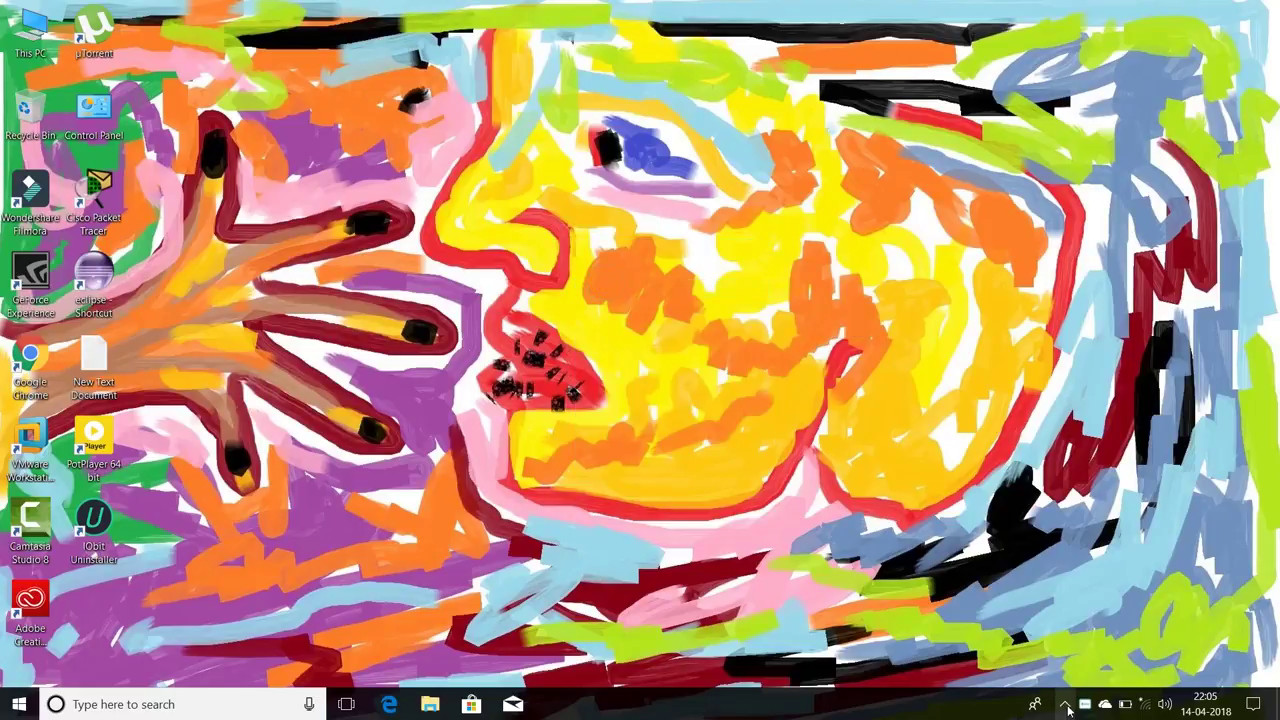
left_click(1067, 708)
left_click_drag(1084, 704, 1087, 652)
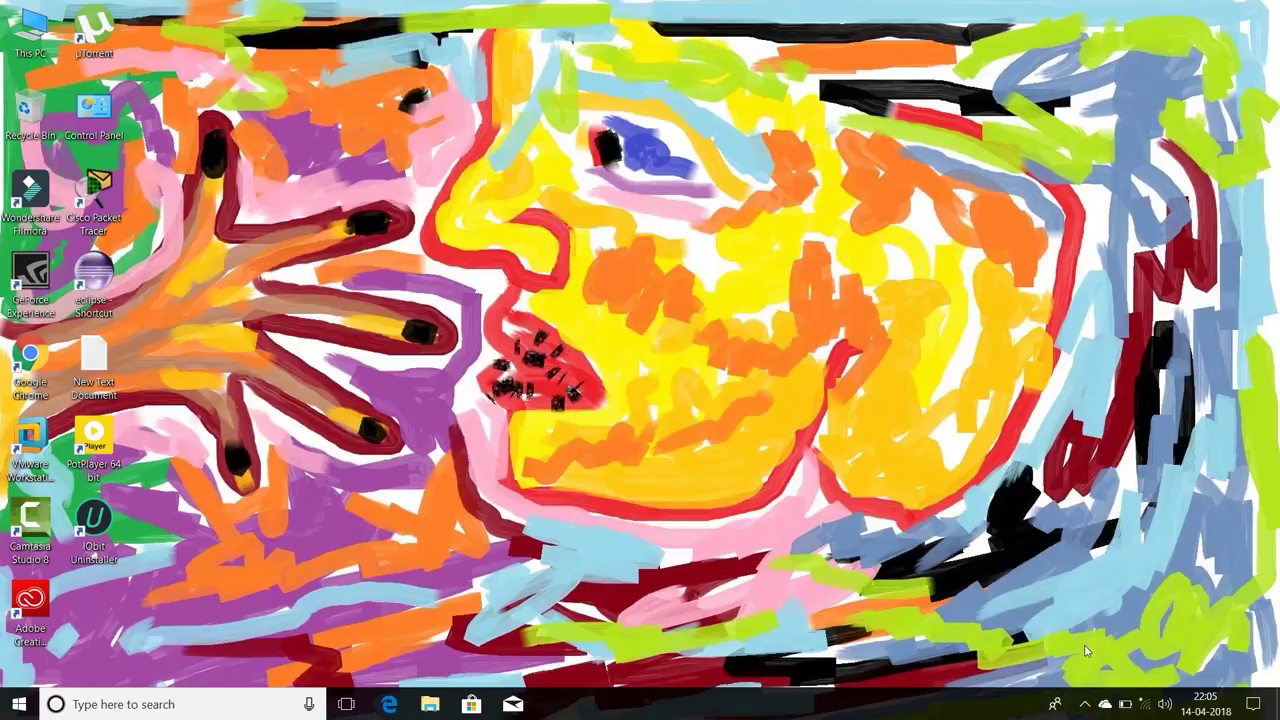
right_click(582, 232)
left_click(608, 276)
right_click(332, 234)
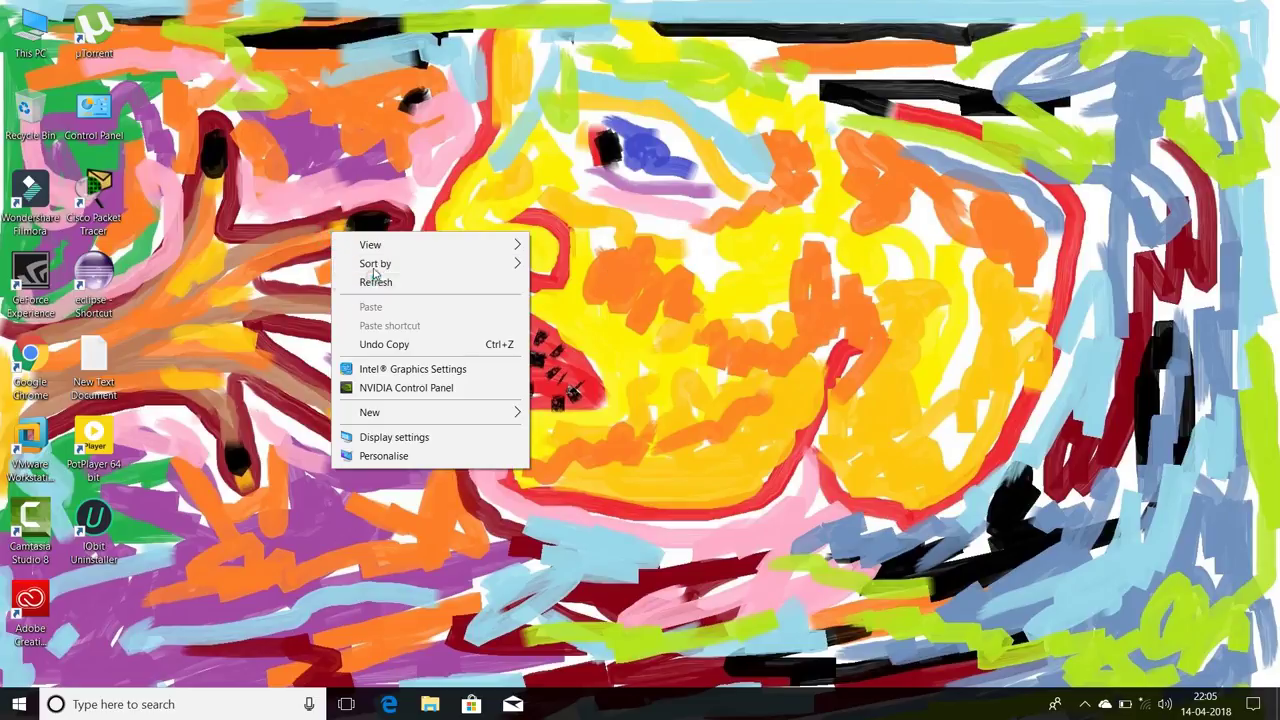
left_click(375, 278)
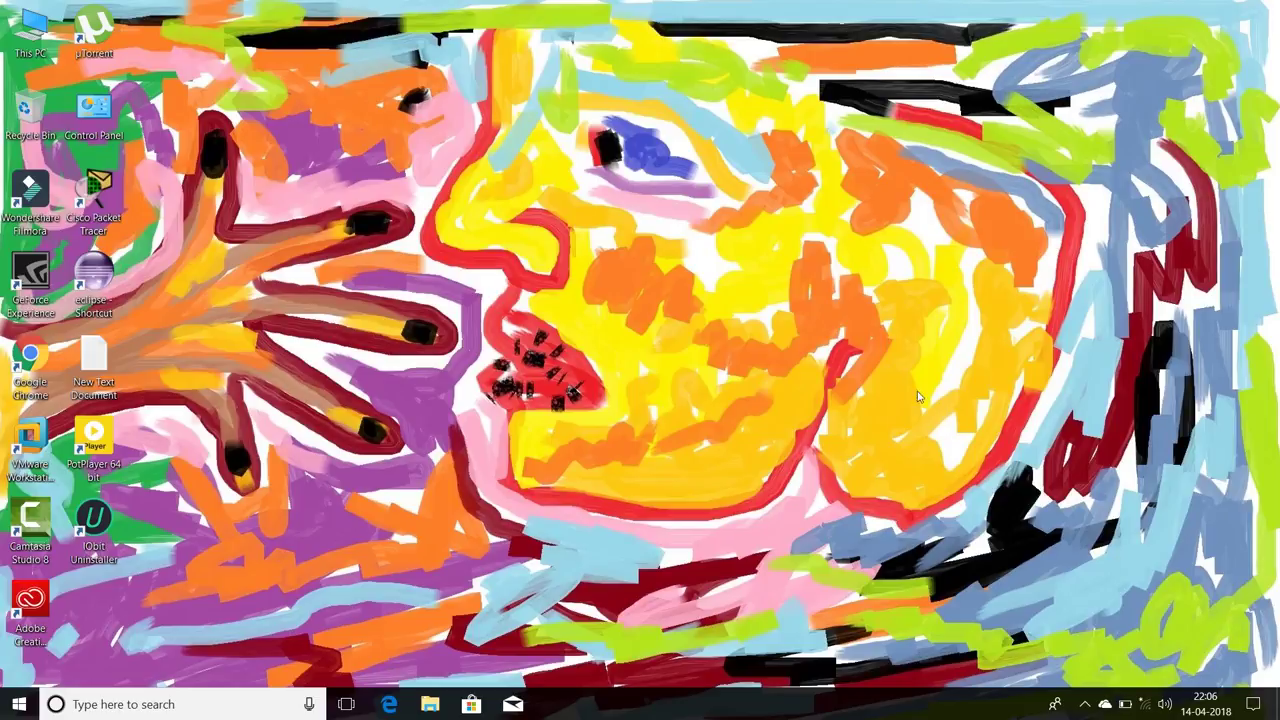
right_click(483, 250)
left_click(525, 300)
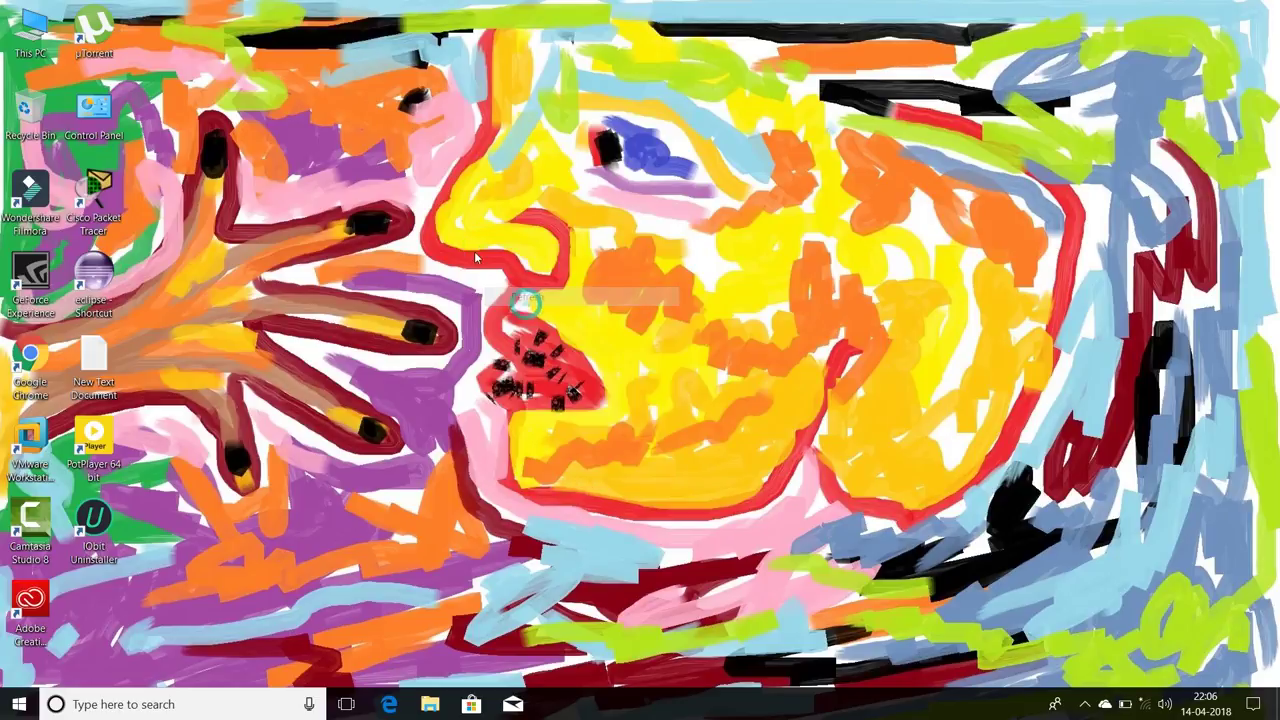
right_click(476, 250)
left_click(518, 299)
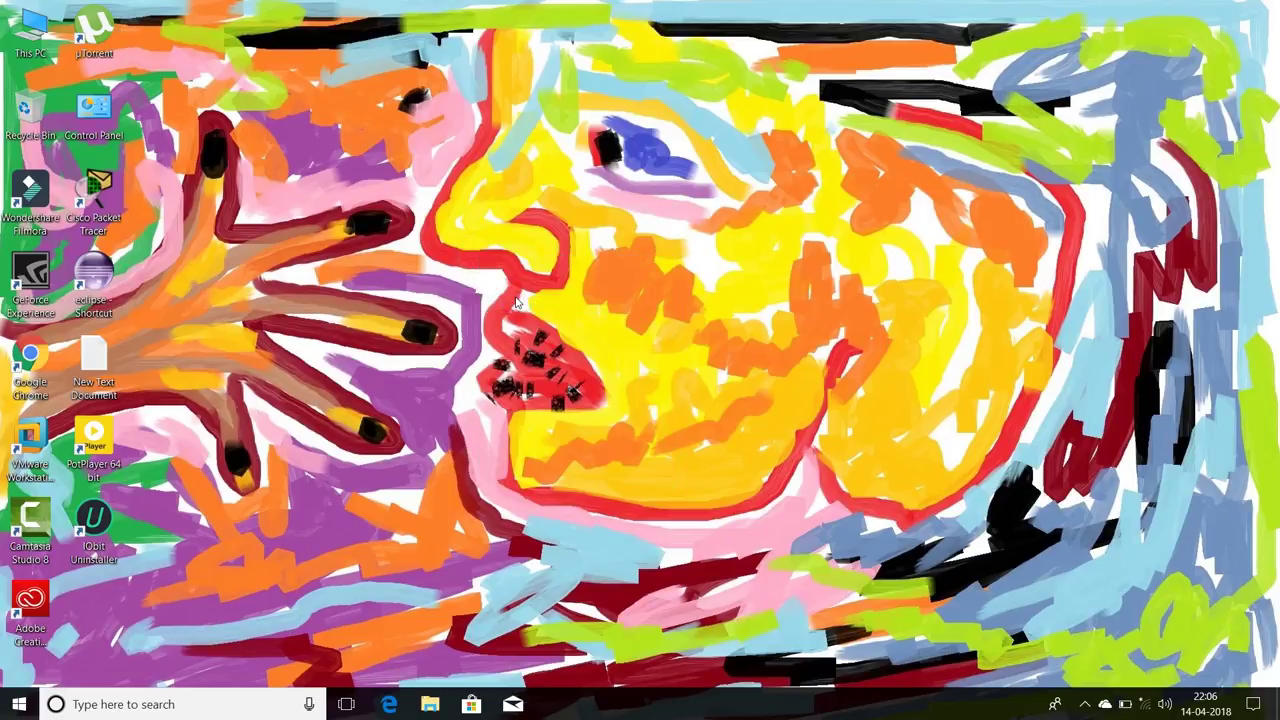
right_click(499, 265)
left_click(522, 310)
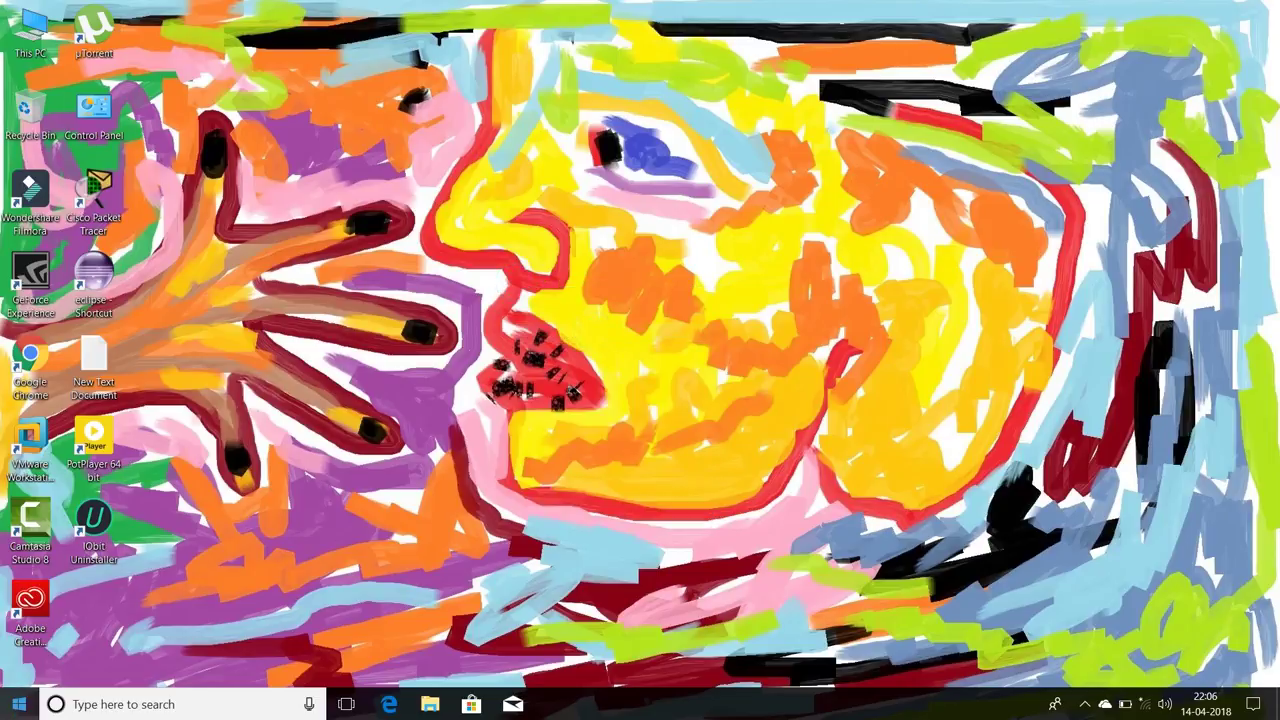
key("super")
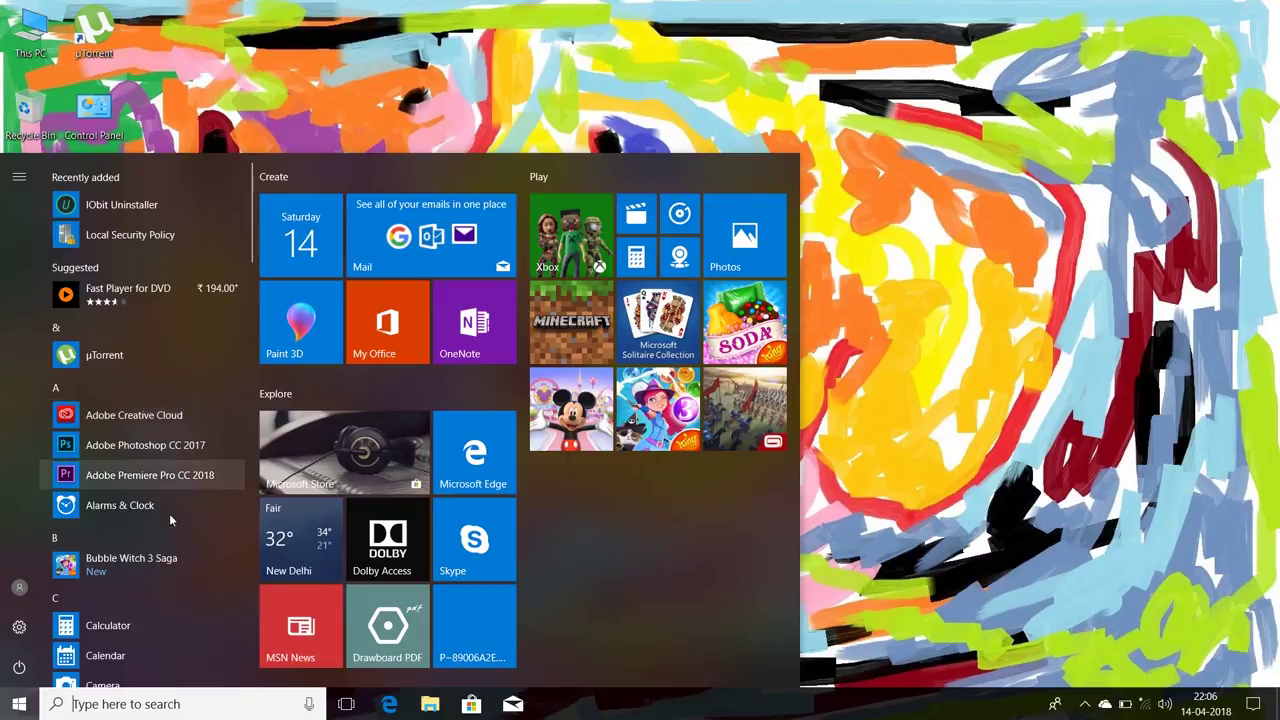
left_click(925, 250)
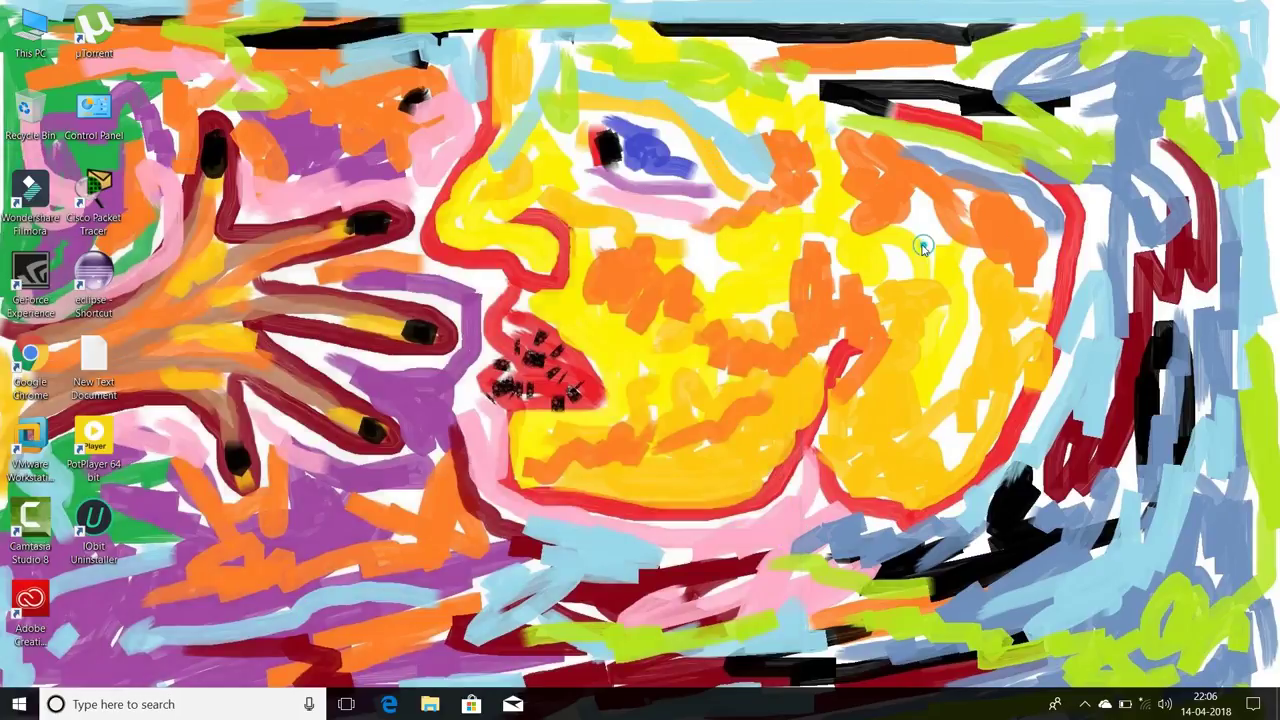
right_click(906, 240)
left_click(950, 294)
- Launch Adobe Premiere Pro CC 2018 and close the program from its error dialog
key("super")
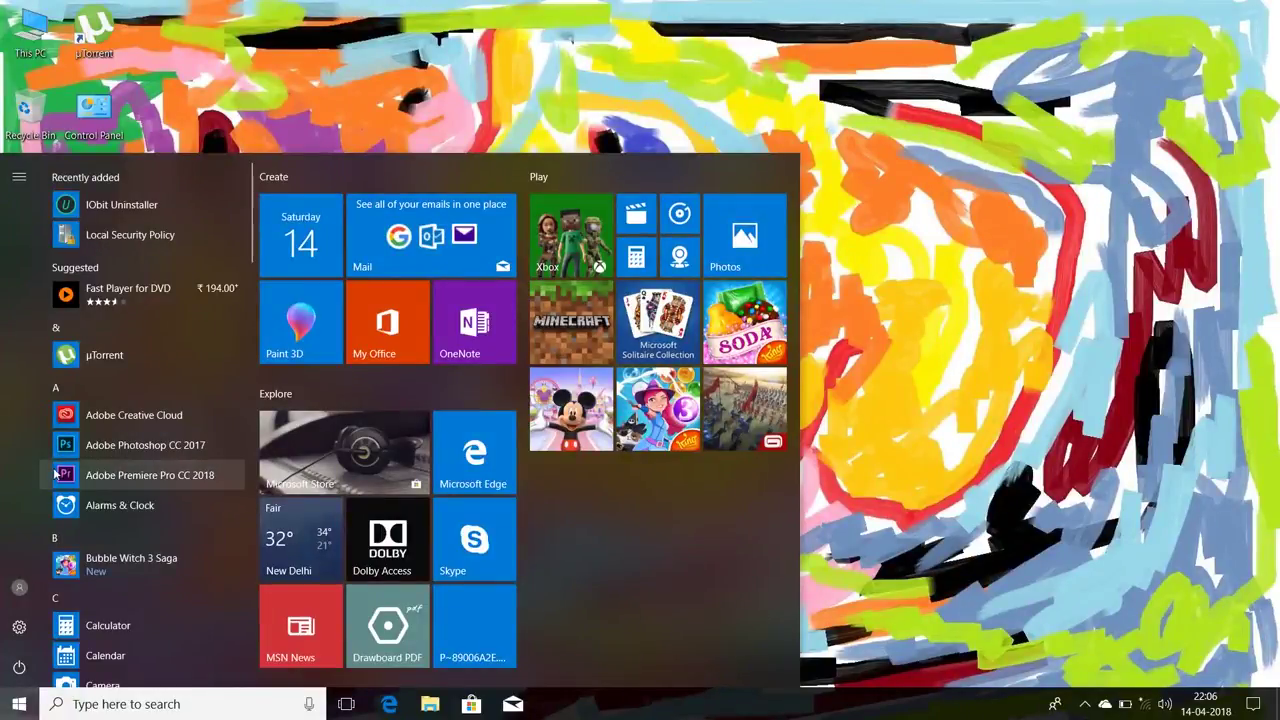
left_click(97, 476)
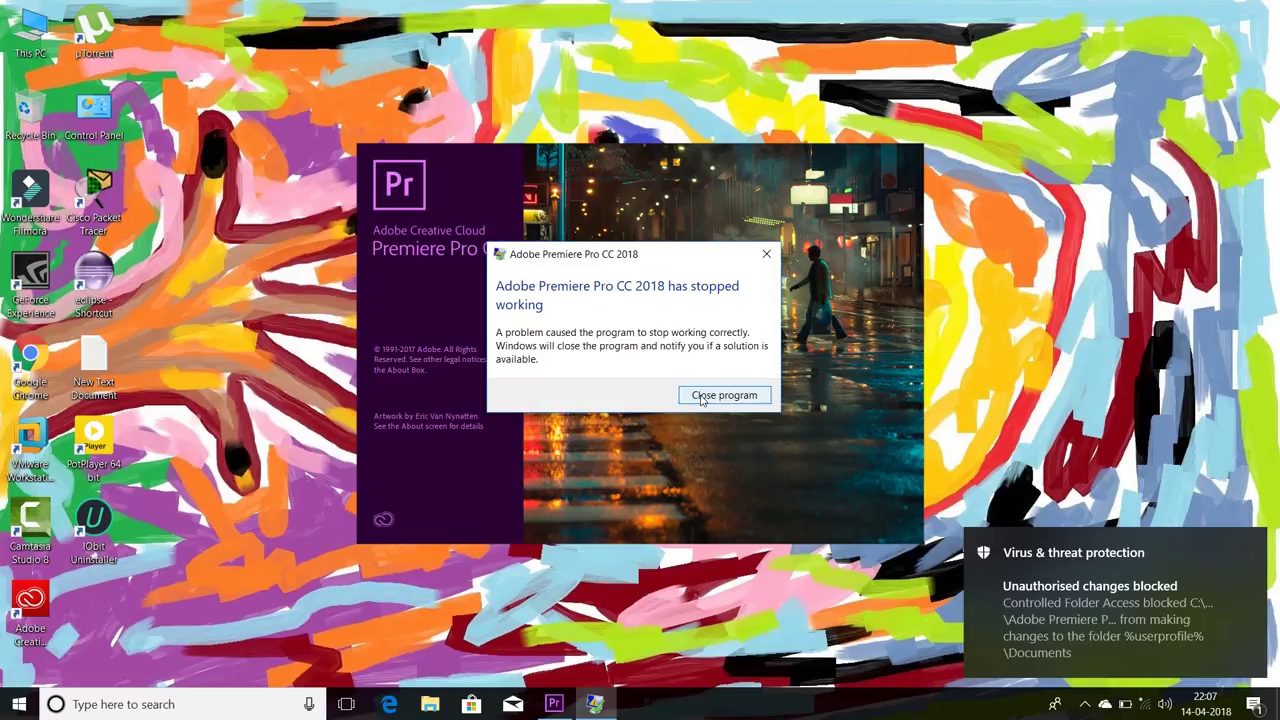
left_click(707, 397)
left_click(713, 396)
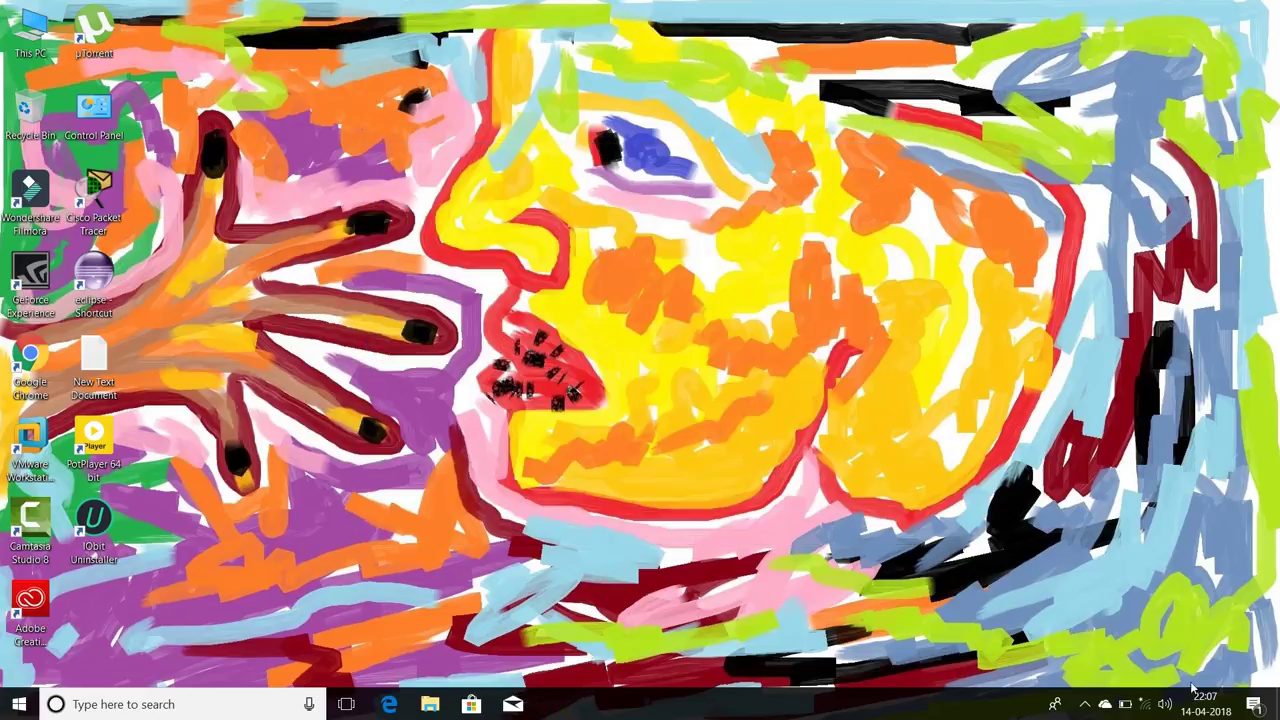
- From the blocked-changes notification, start adding an allowed app for controlled folder access and browse to C:\Program Files\Adobe\Adobe Premiere Pro CC 2018
left_click(1256, 703)
left_click(1087, 146)
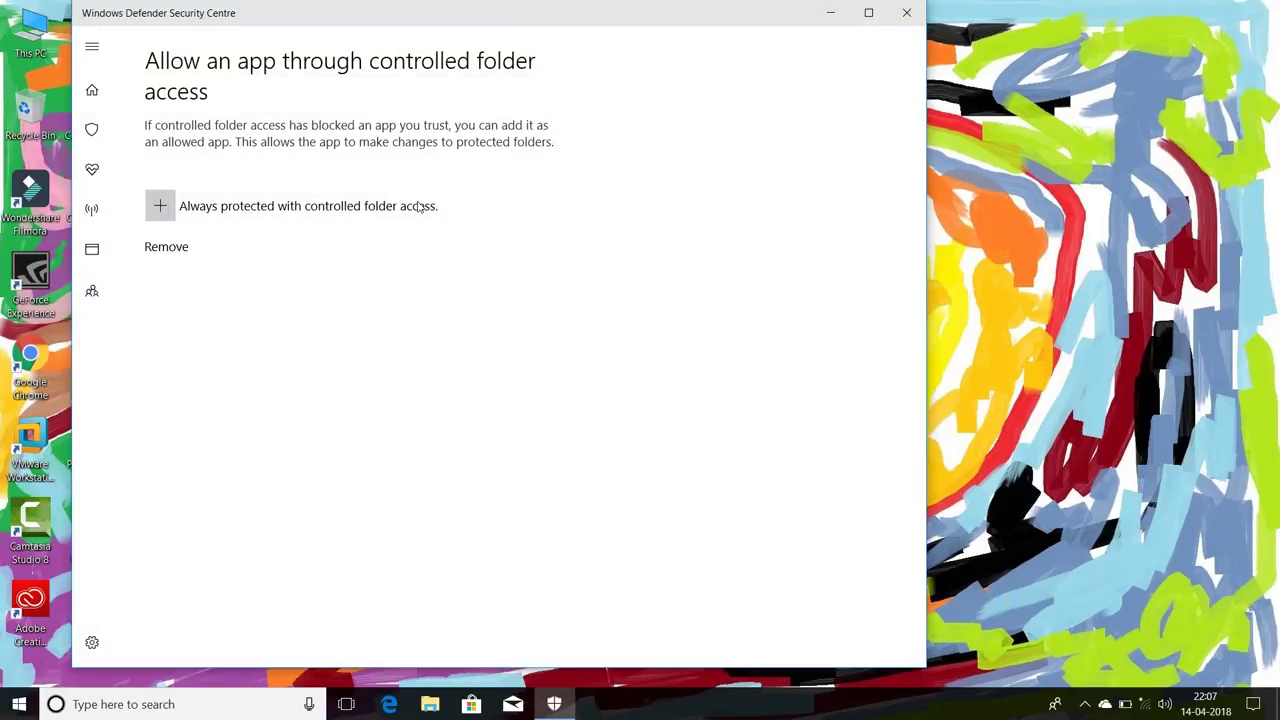
left_click(161, 206)
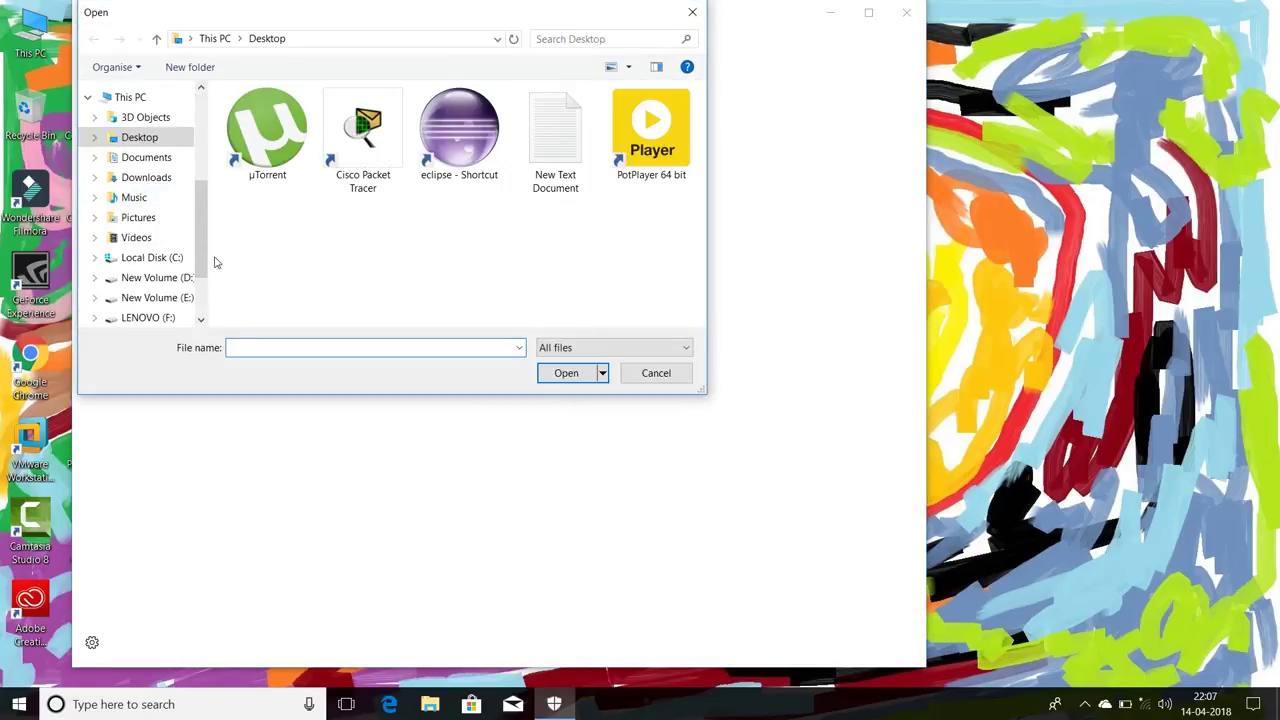
left_click(168, 262)
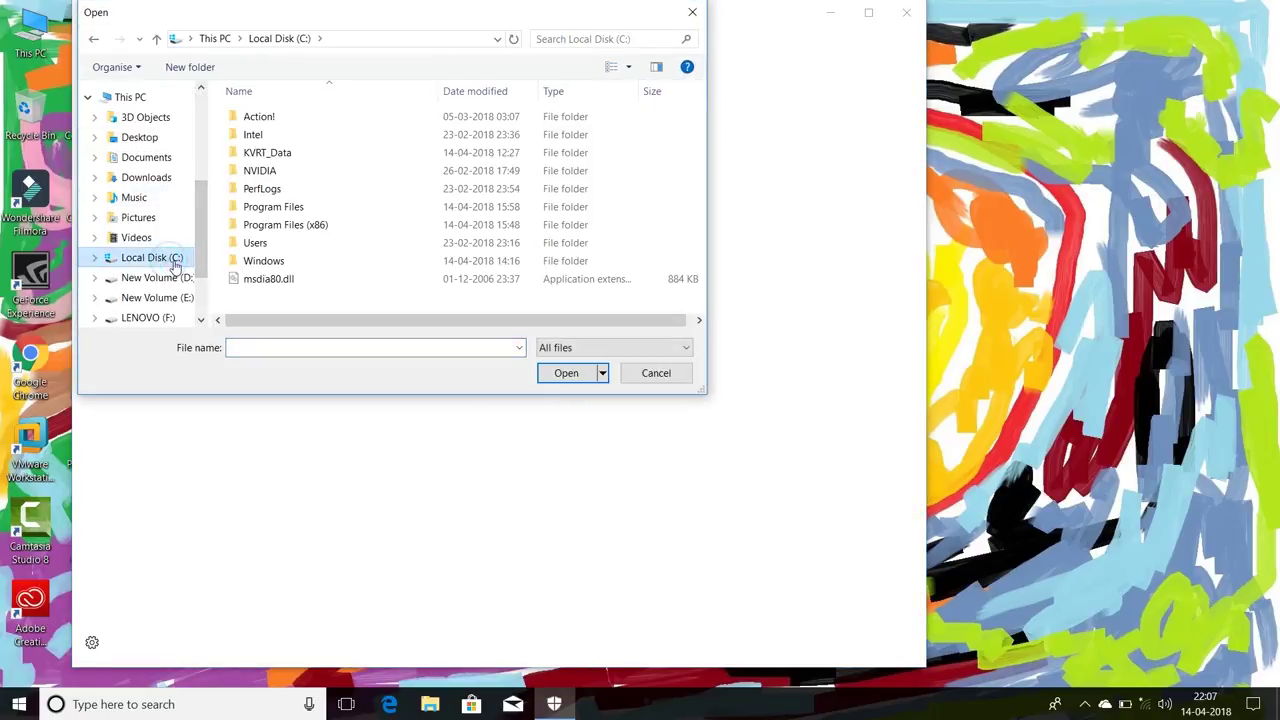
double_click(272, 208)
double_click(252, 117)
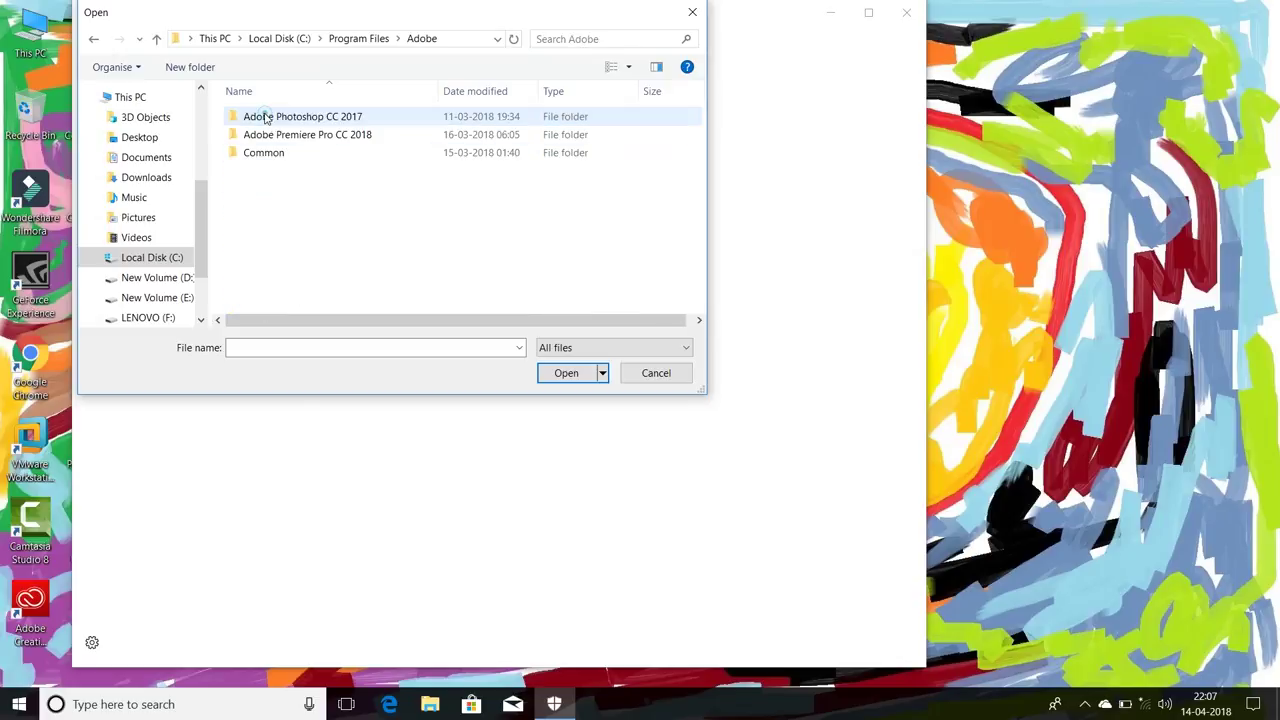
double_click(312, 140)
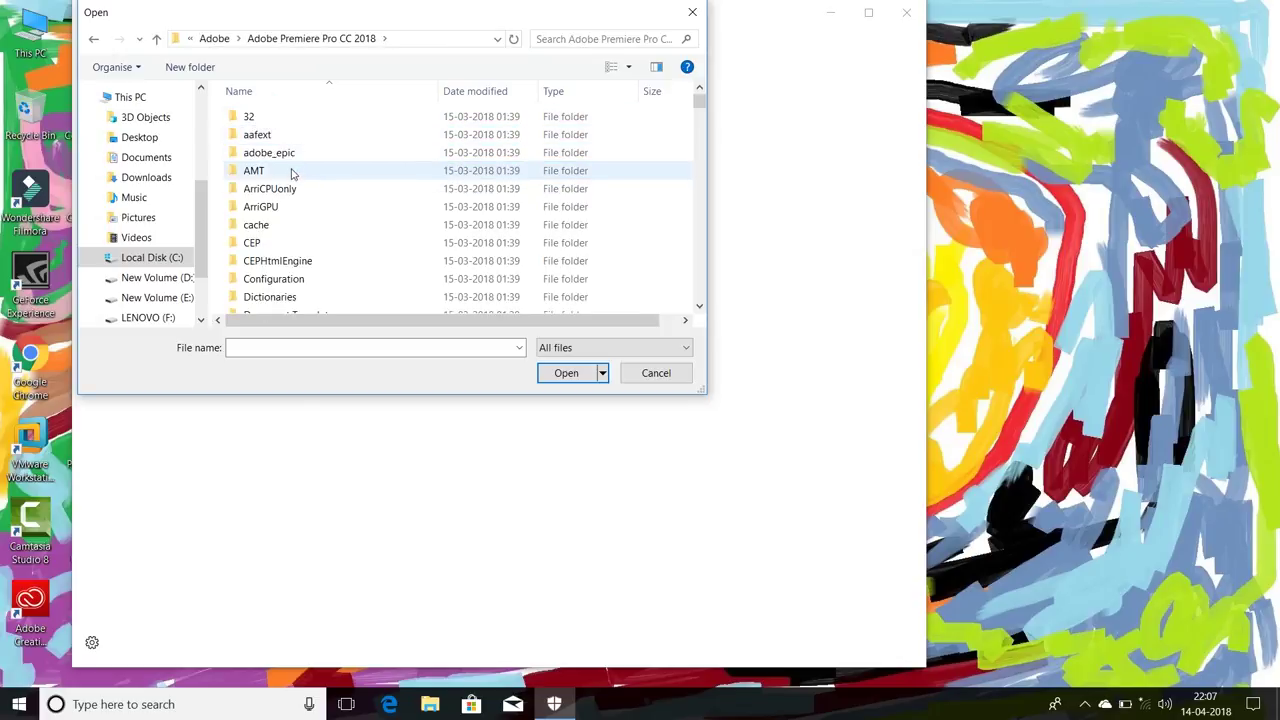
- Add the 69 KB amtlib.dll from the Premiere Pro folder to the allowed apps and close Windows Defender Security Centre
scroll(291, 181, "down", 5)
scroll(291, 181, "down", 5)
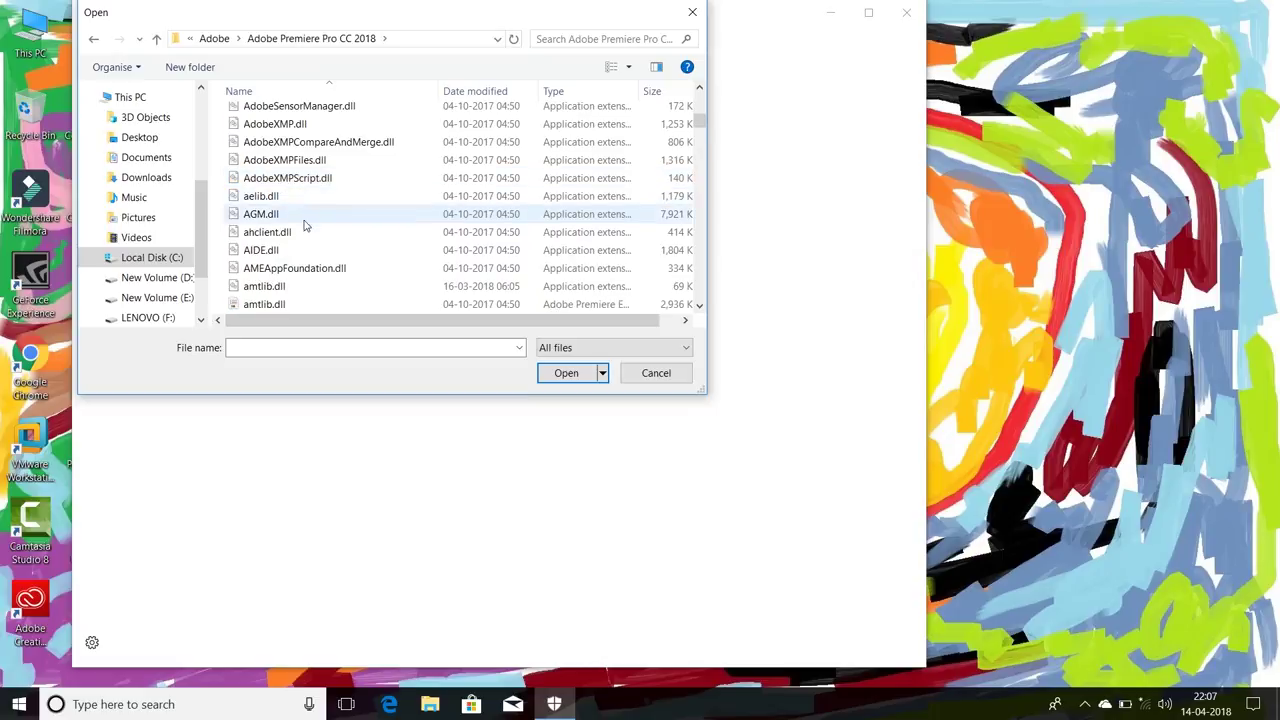
scroll(318, 250, "down", 2)
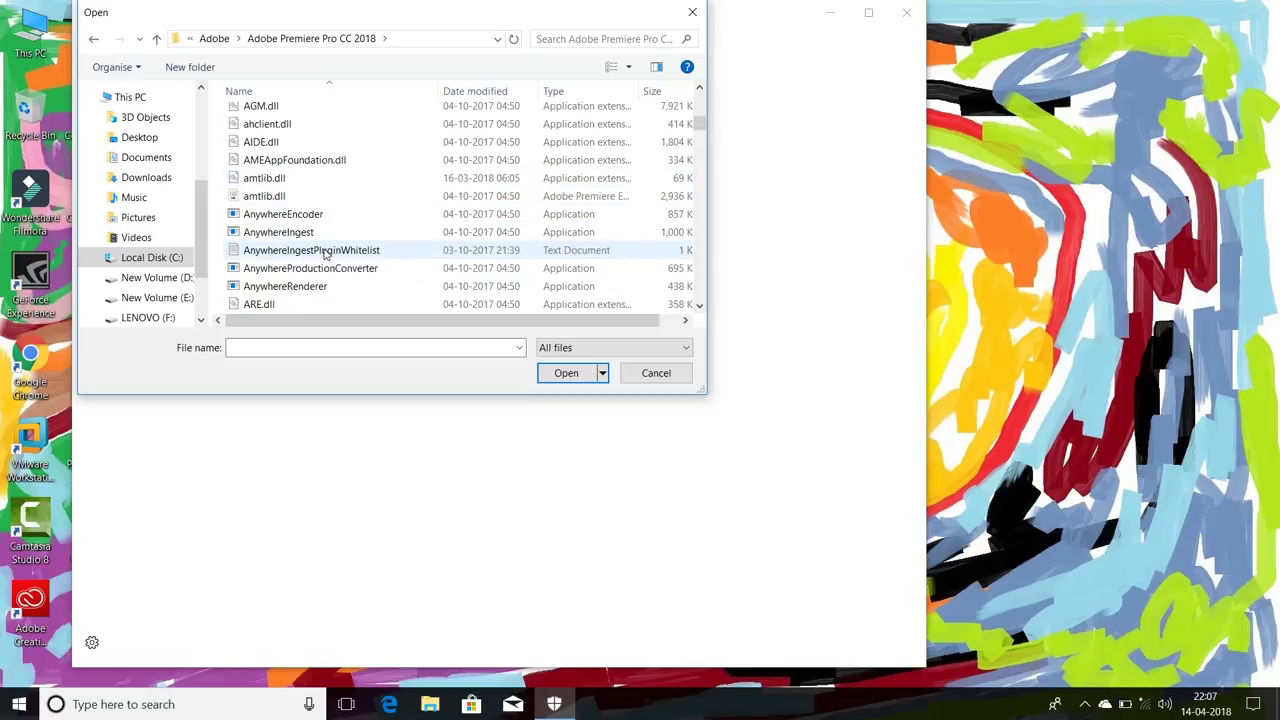
scroll(324, 254, "up", 1)
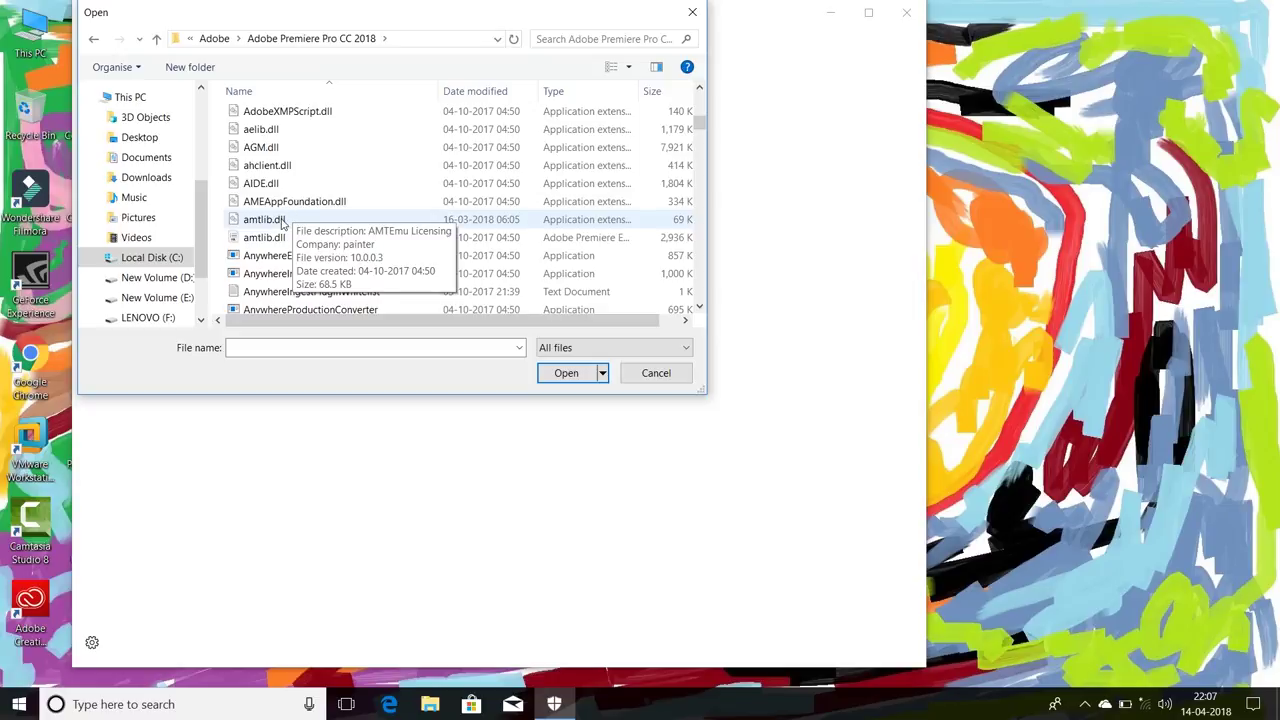
left_click(282, 221)
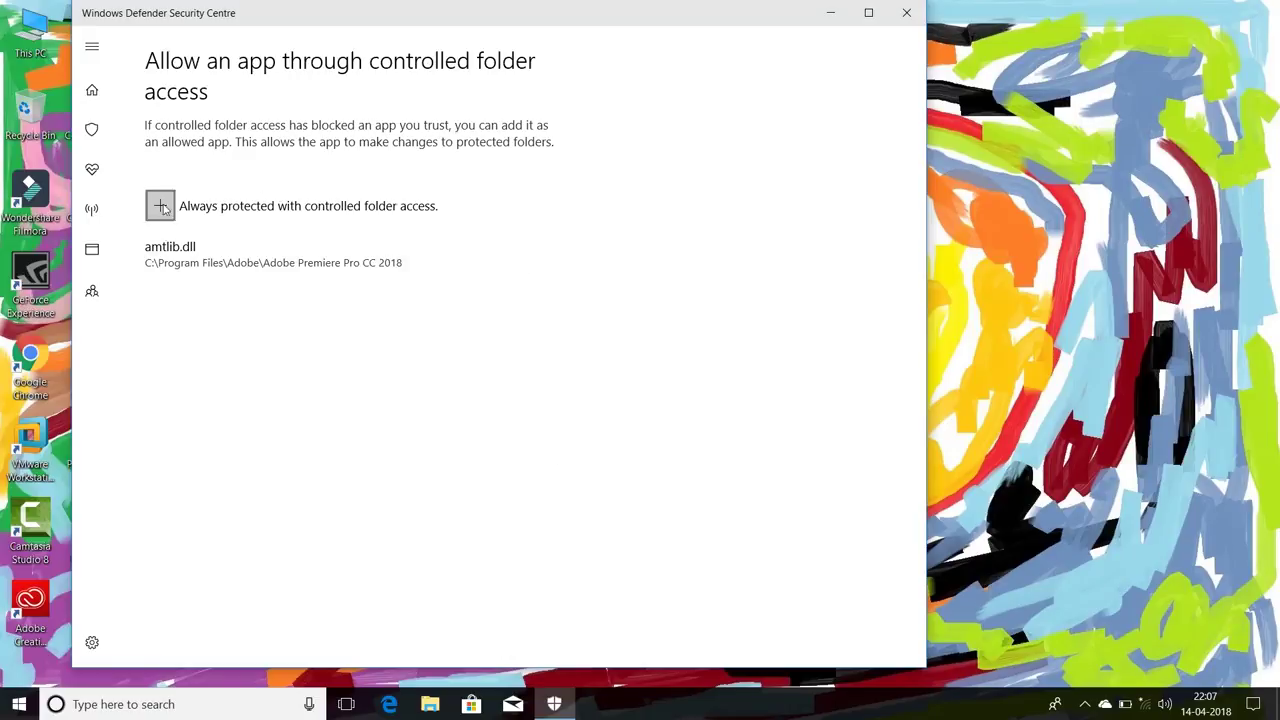
left_click(906, 12)
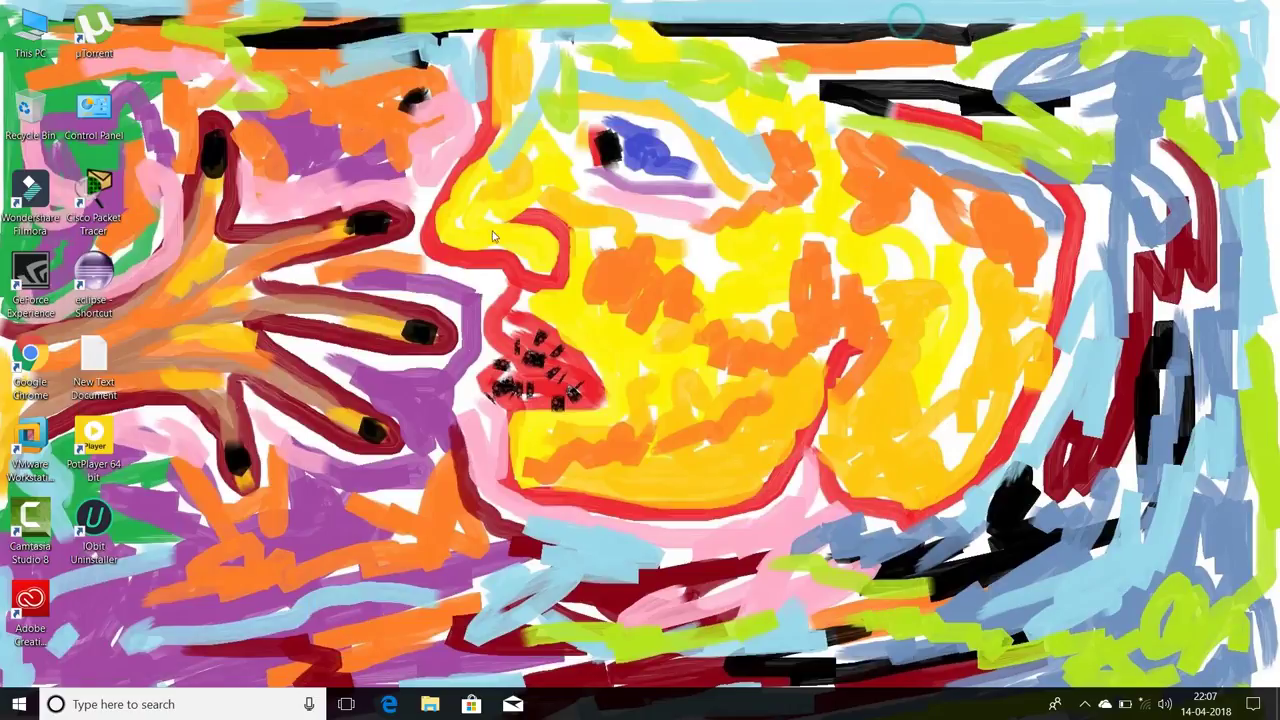
- Refresh the desktop, retry launching Adobe Premiere Pro CC 2018 and dismiss its error dialog
right_click(400, 230)
left_click(460, 295)
left_click(19, 704)
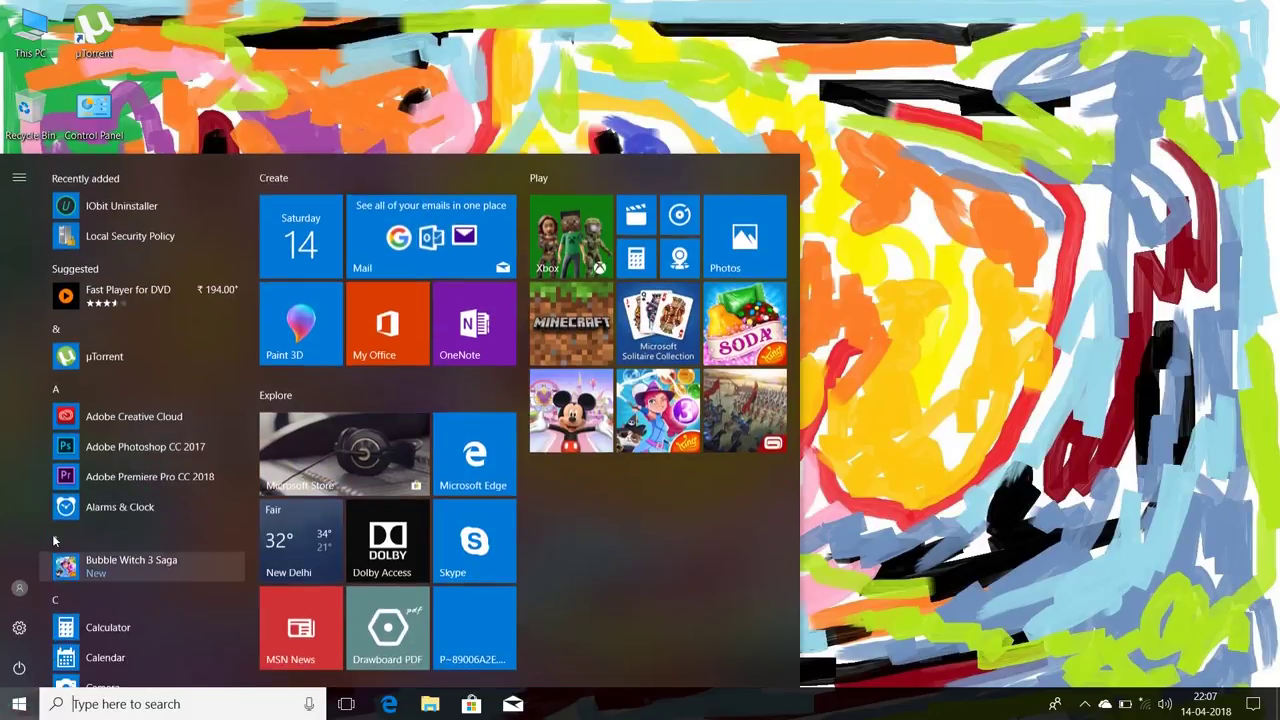
left_click(150, 451)
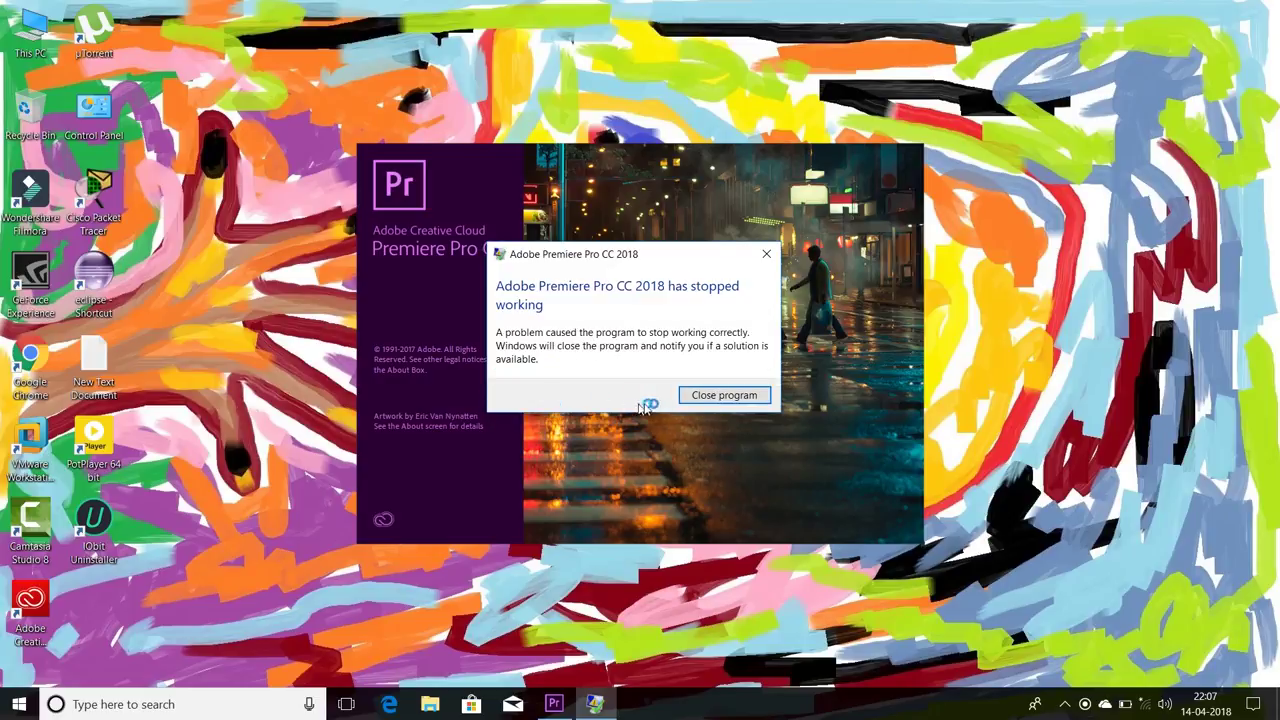
left_click(716, 396)
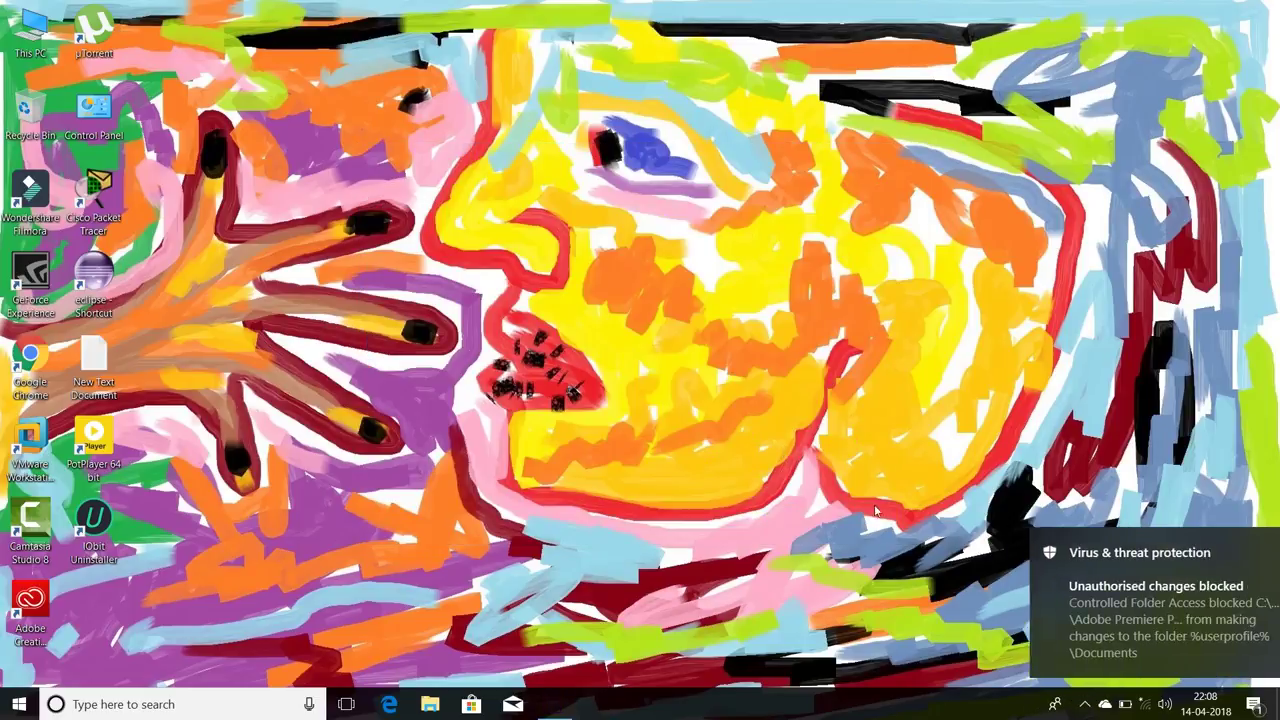
left_click(1050, 600)
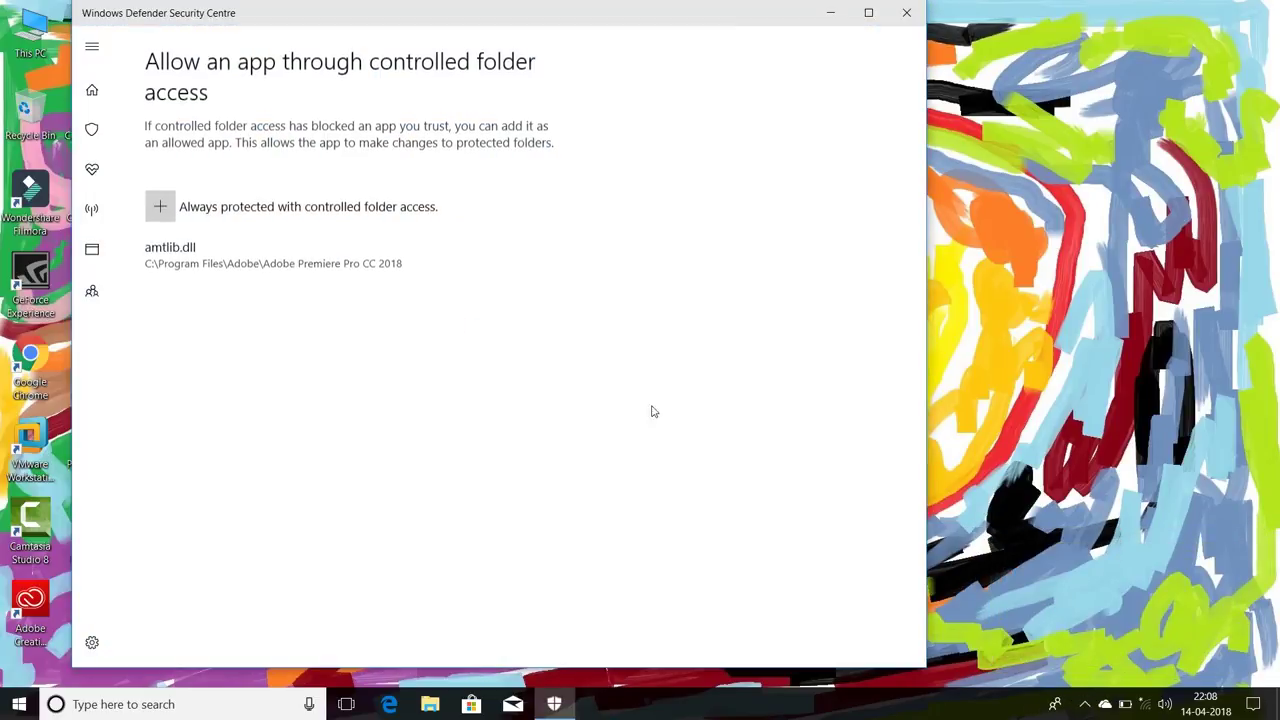
left_click(161, 207)
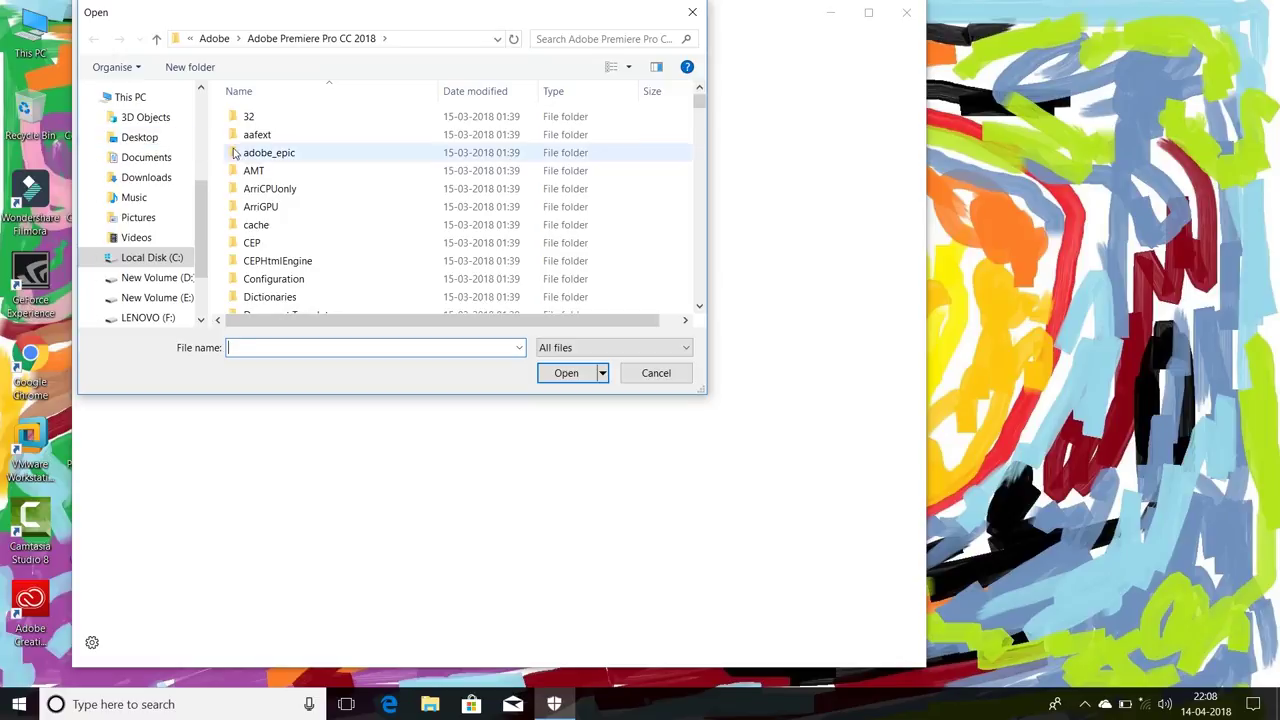
scroll(163, 177, "up", 5)
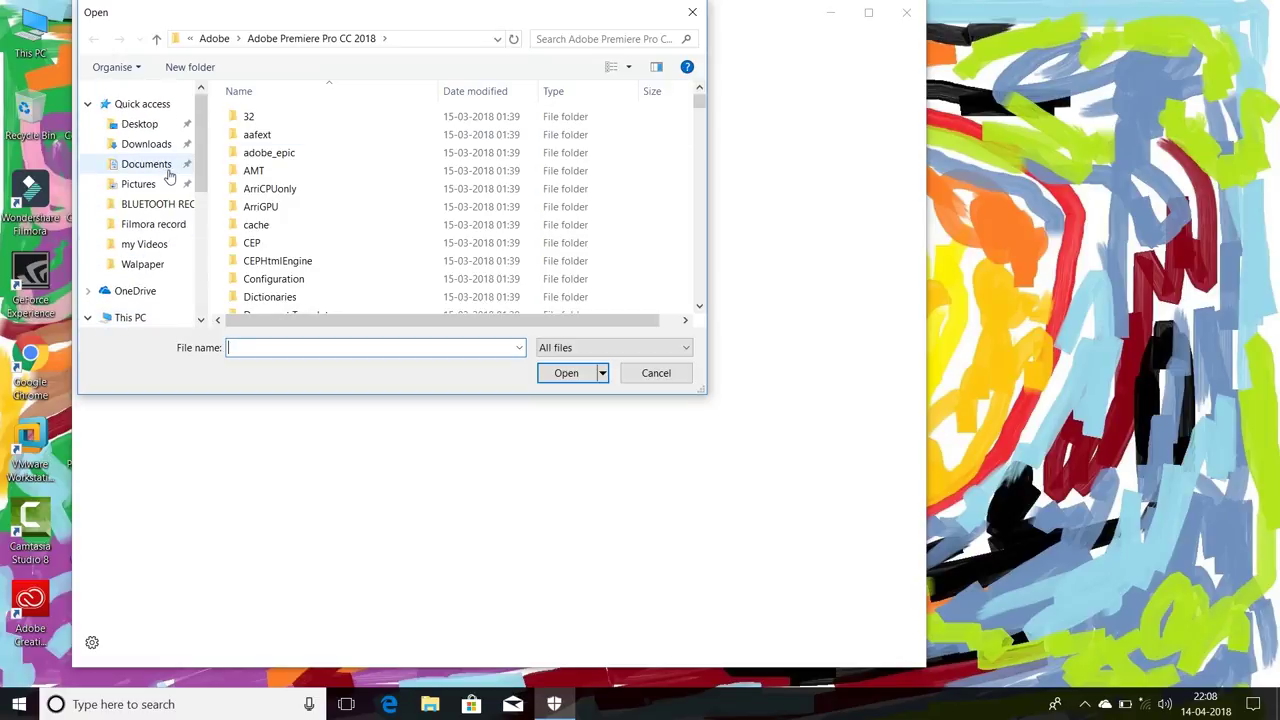
left_click(140, 124)
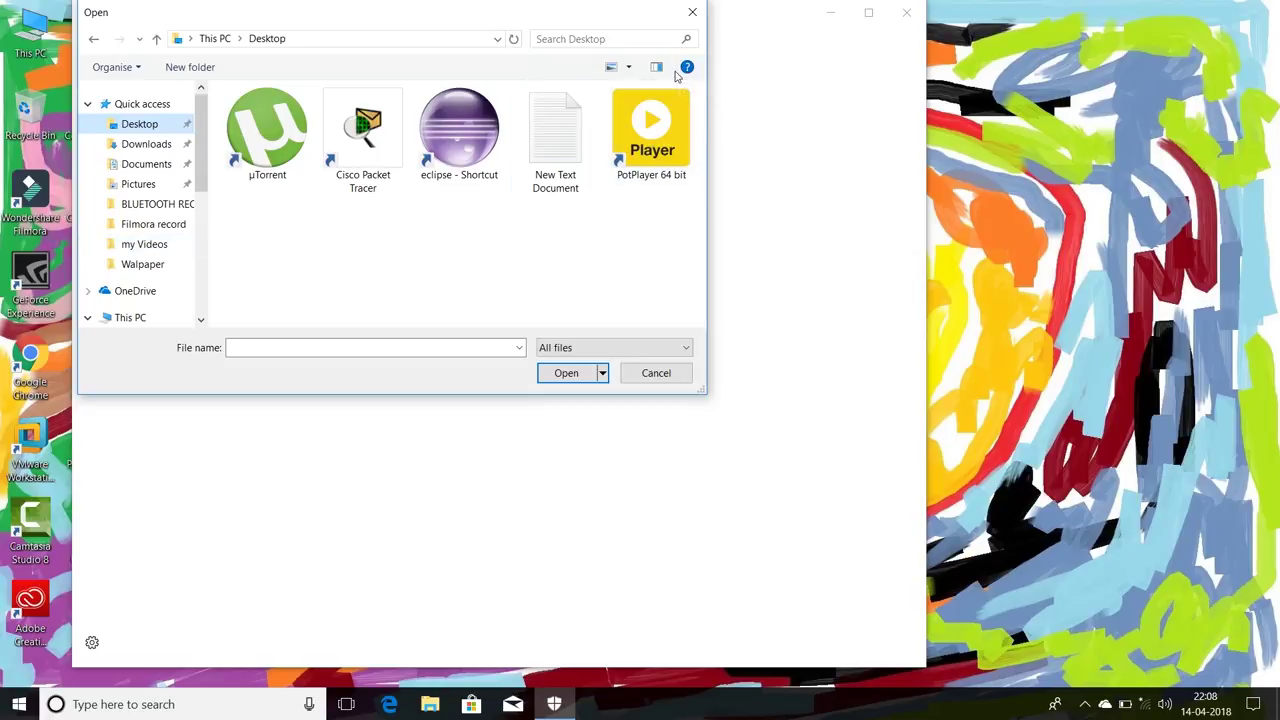
left_click(692, 12)
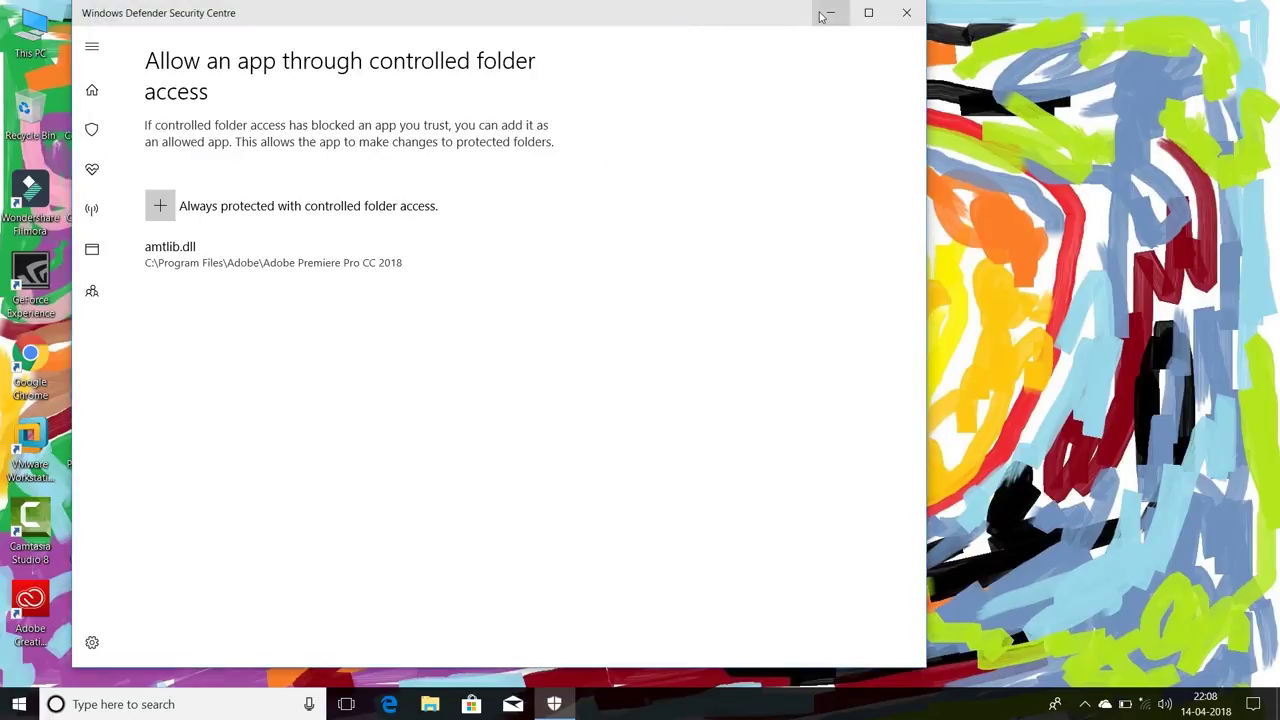
left_click(830, 12)
- Open the file location of the Adobe Premiere Pro CC 2018 Start menu entry
left_click(19, 704)
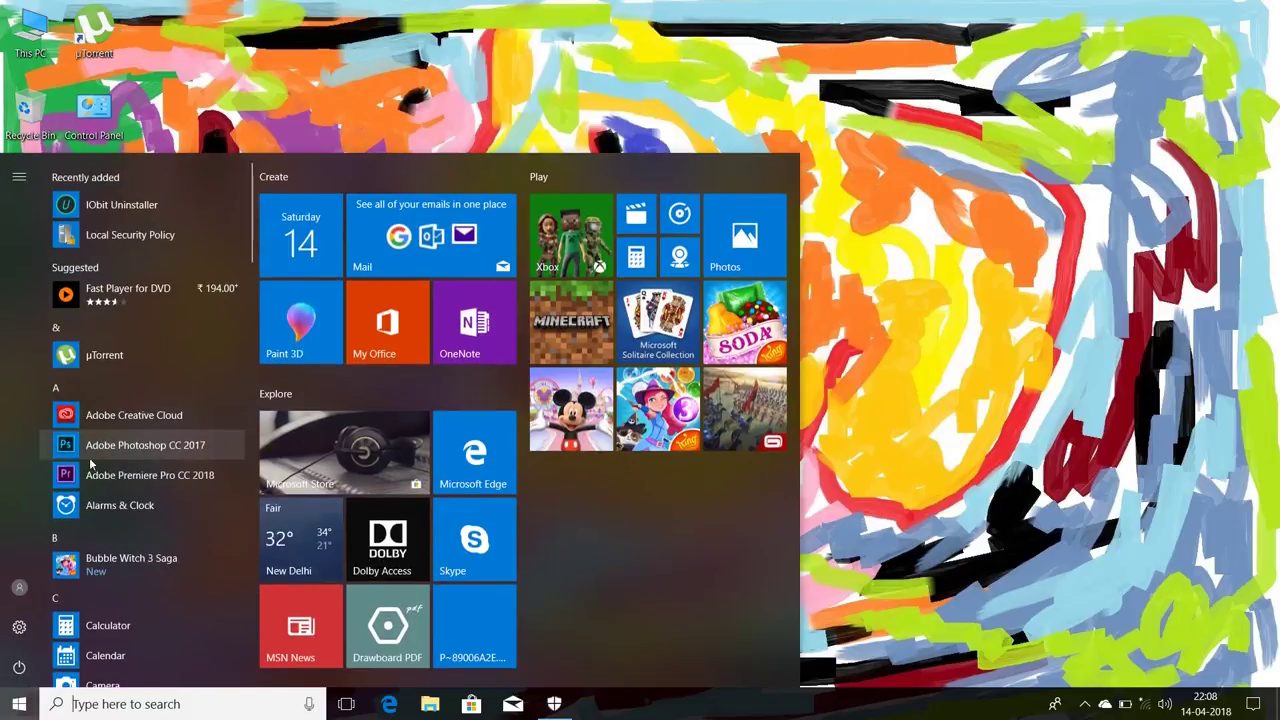
right_click(95, 481)
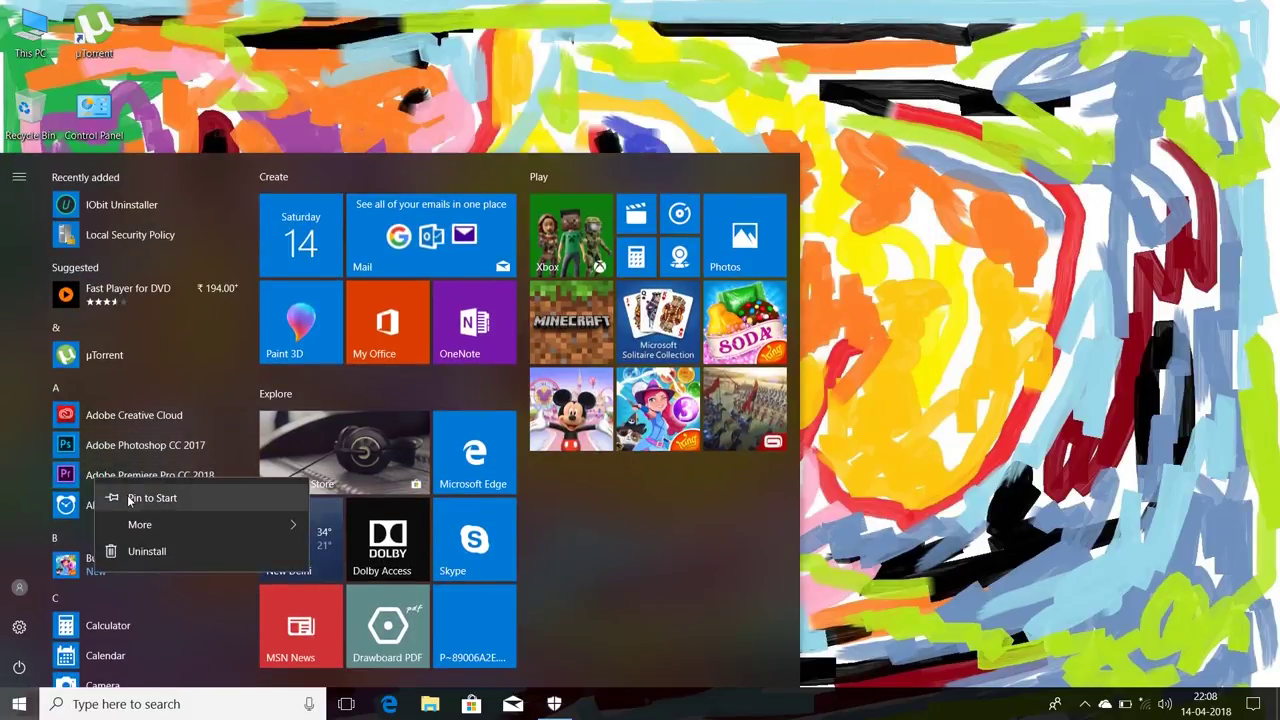
mouse_move(155, 522)
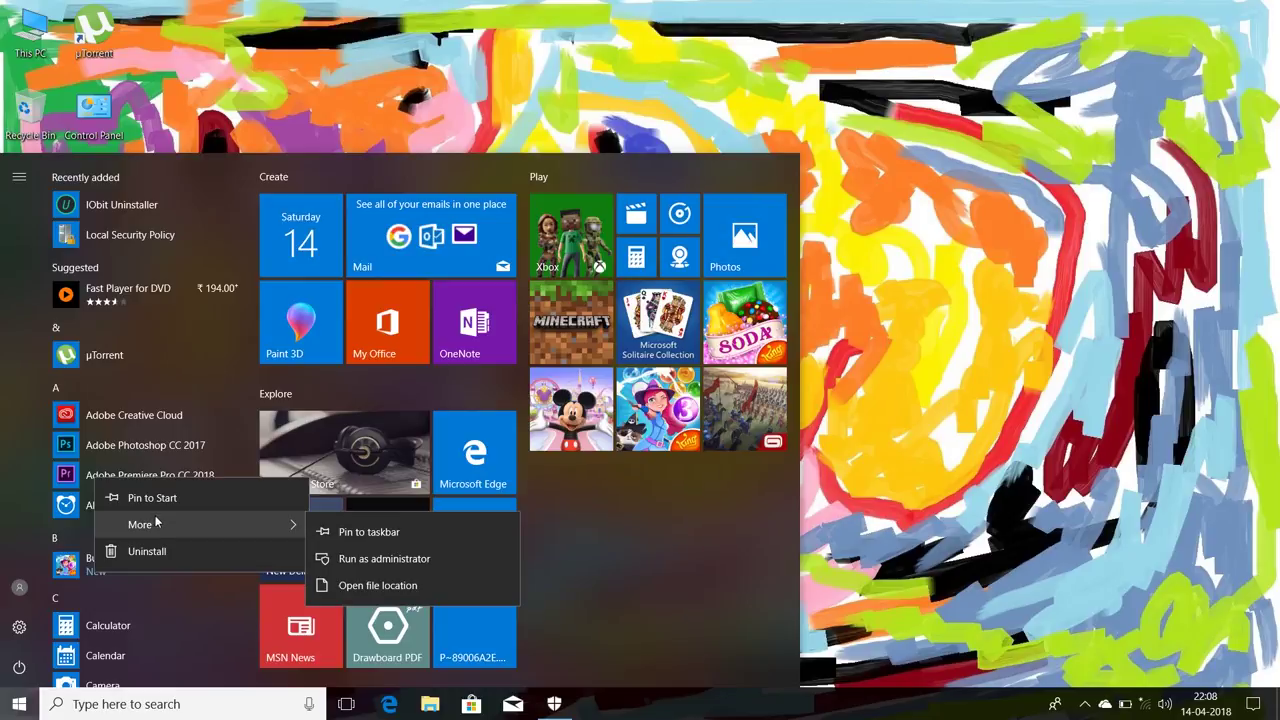
left_click(340, 584)
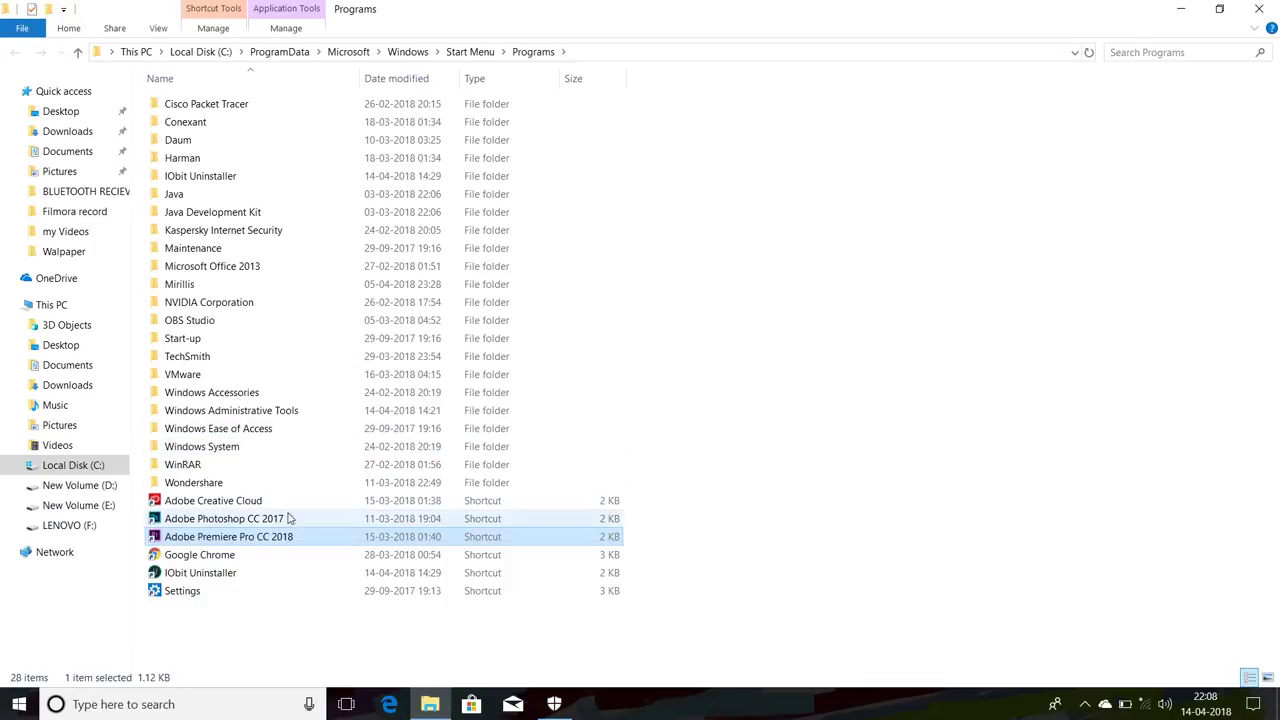
- Create a desktop shortcut for Adobe Premiere Pro CC 2018, close the Programs folder and refresh the desktop
double_click(238, 536)
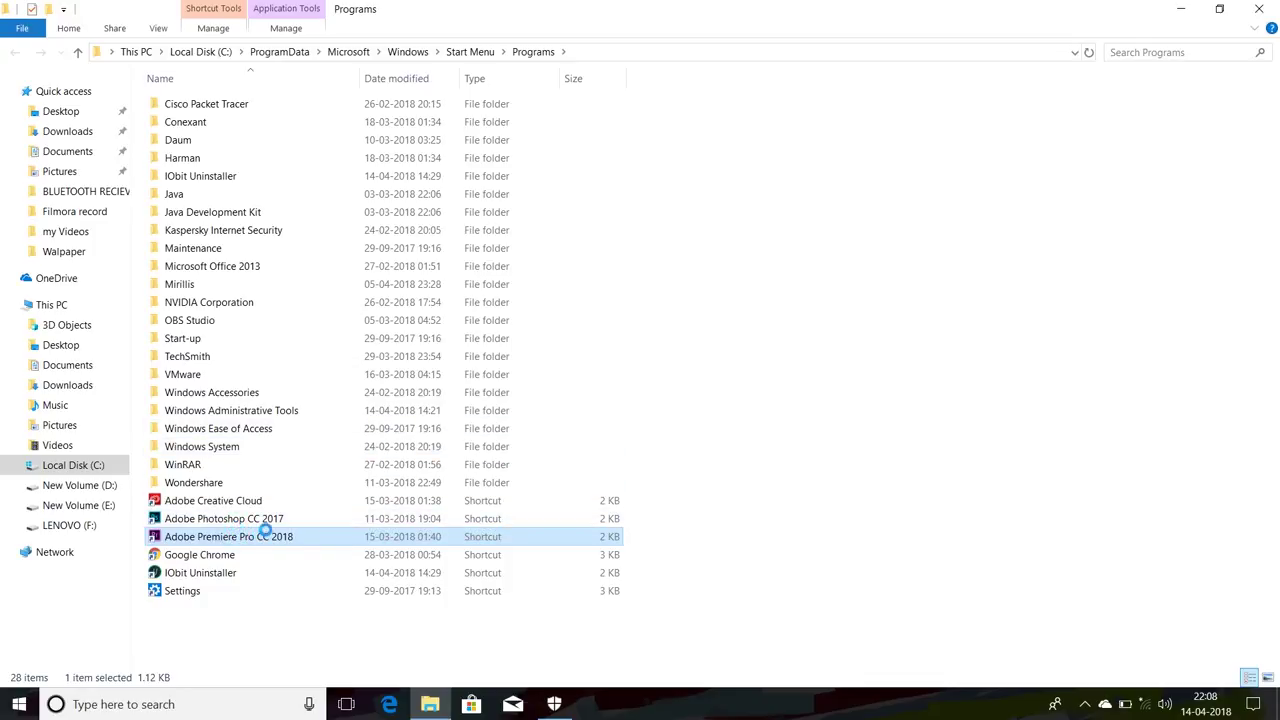
right_click(238, 535)
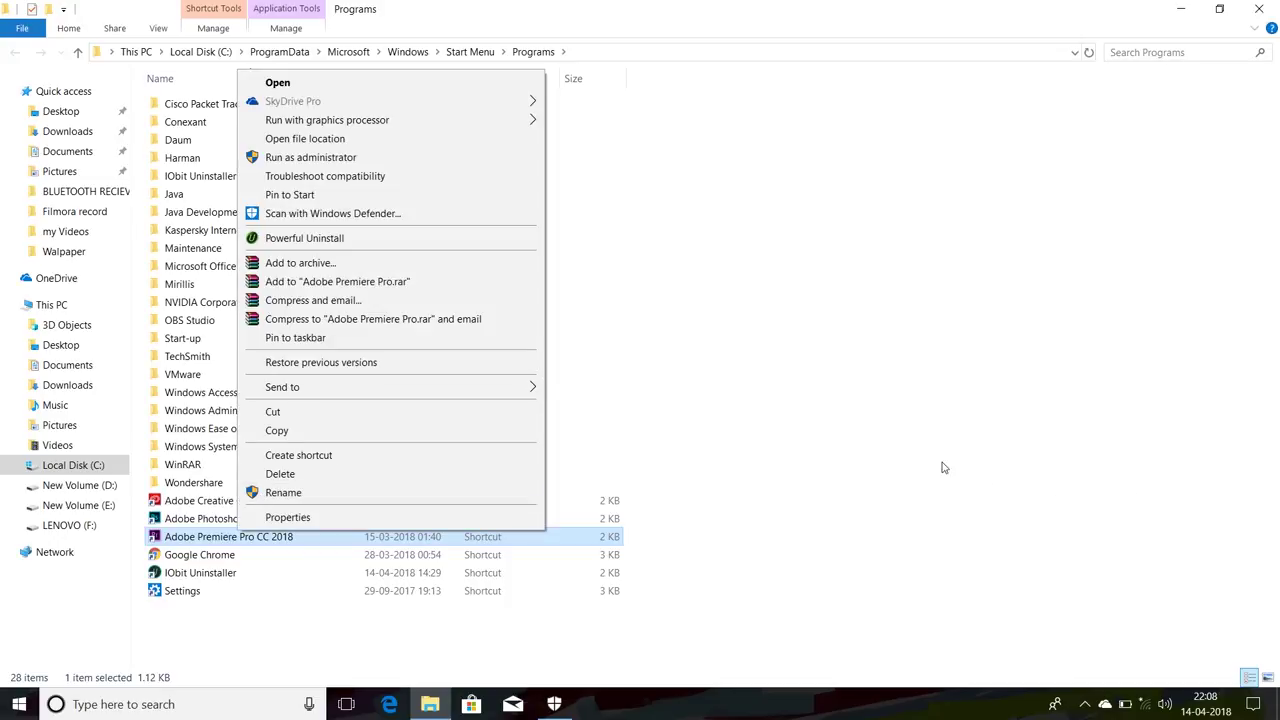
mouse_move(502, 389)
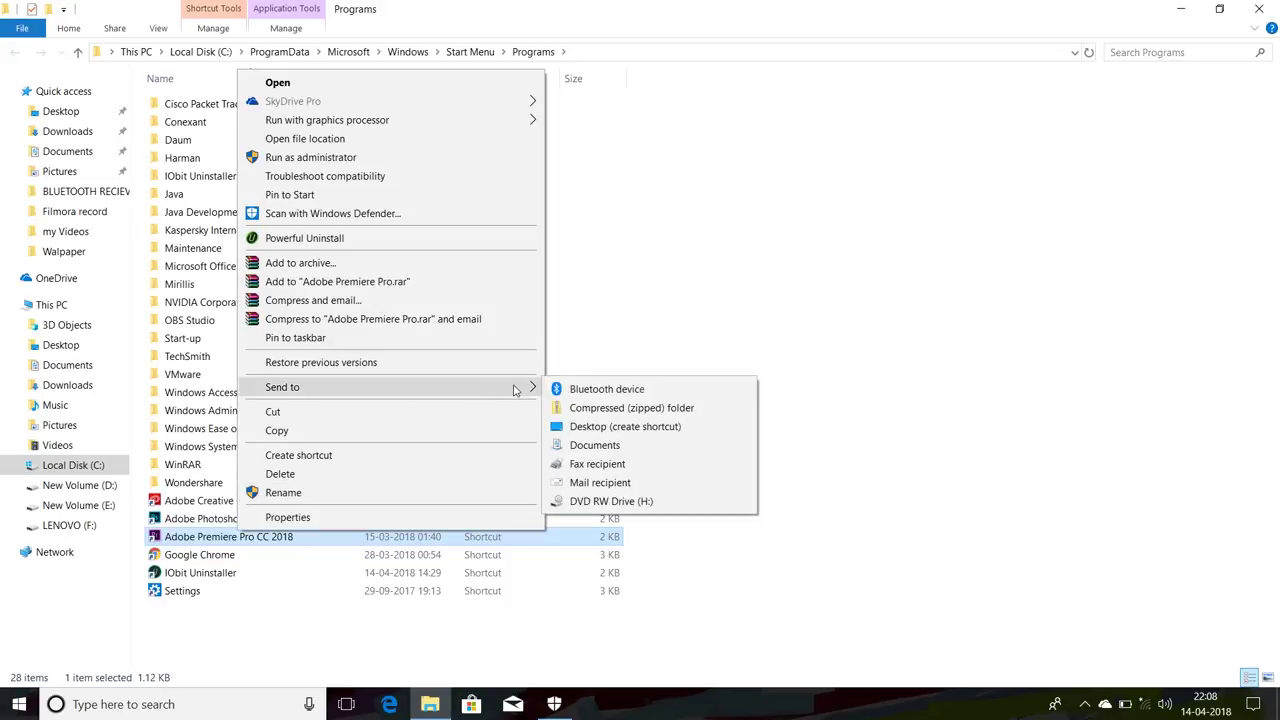
left_click(655, 425)
left_click(1259, 8)
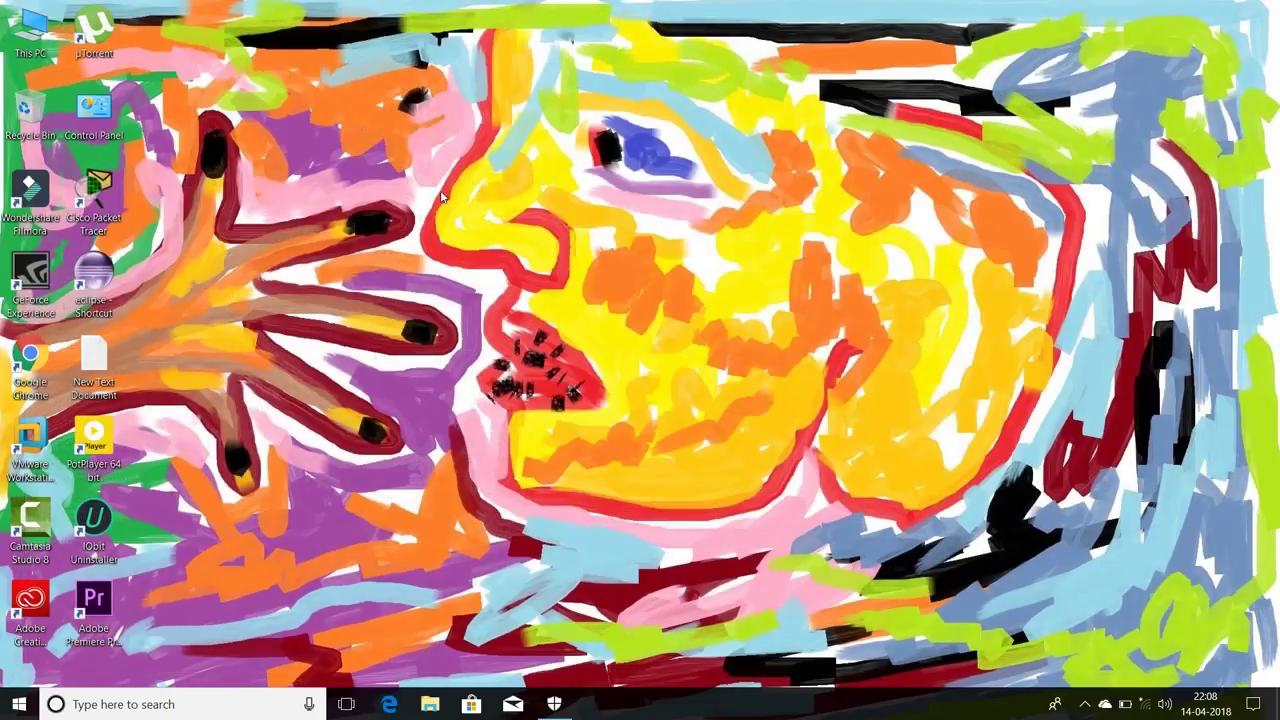
right_click(565, 221)
left_click(600, 257)
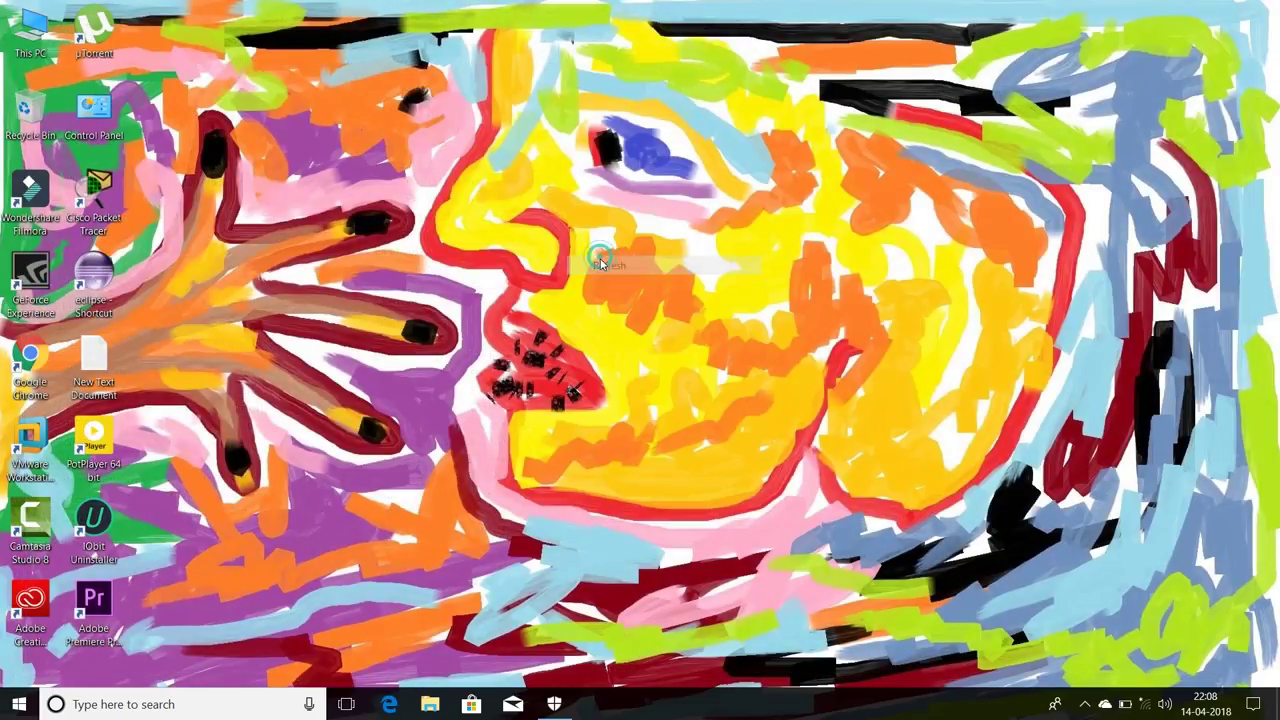
right_click(450, 150)
left_click(502, 209)
- In Windows Defender Security Centre, add the Adobe Premiere Pro CC 2018 desktop shortcut as an allowed app for controlled folder access
left_click(554, 704)
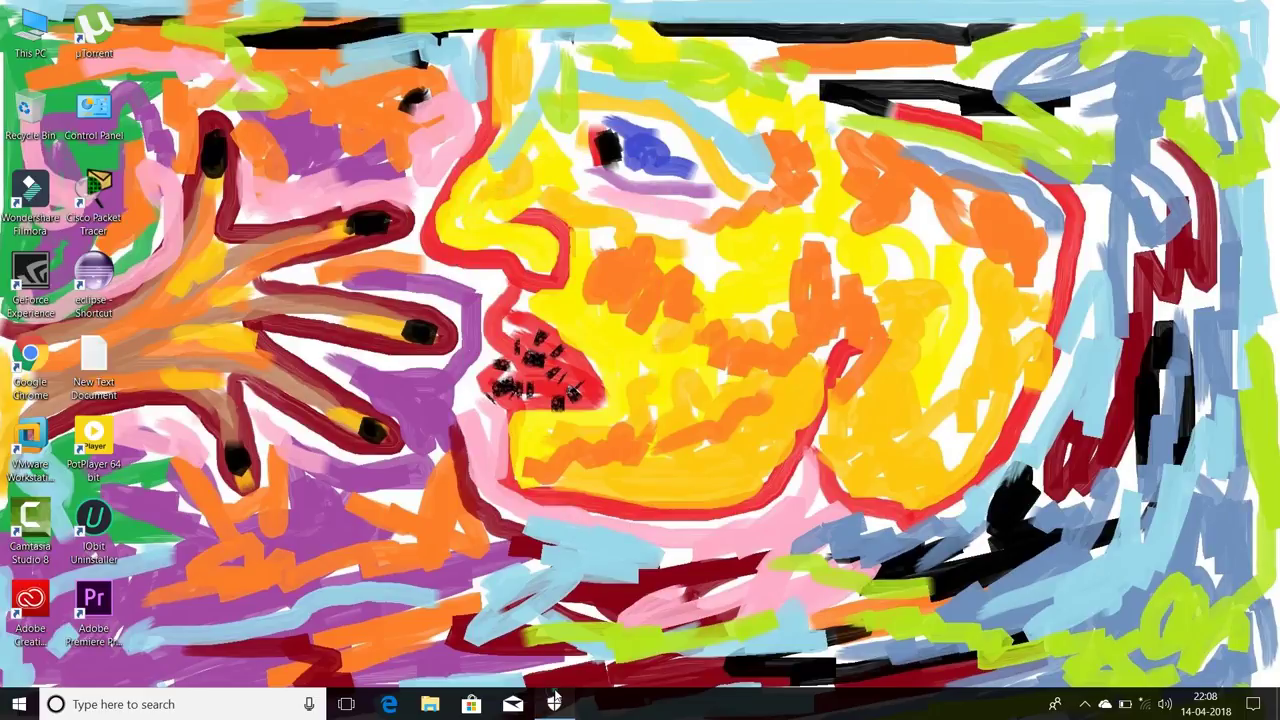
left_click(161, 206)
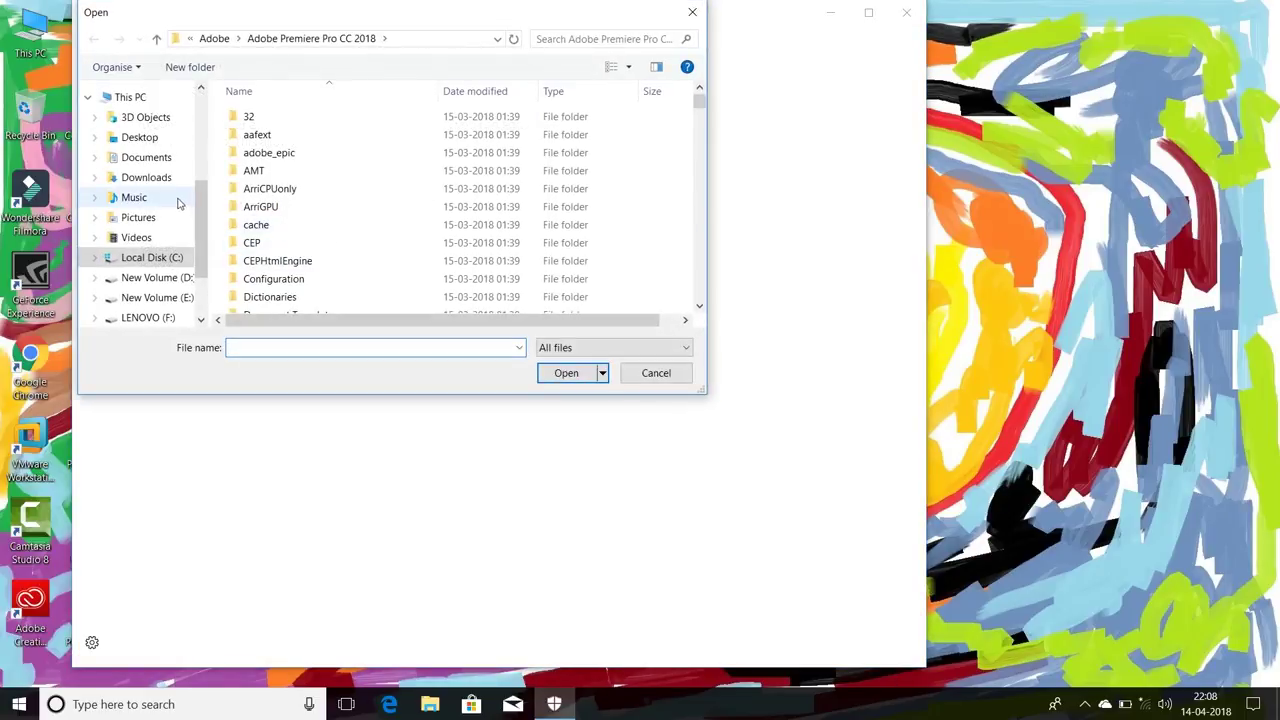
left_click(139, 137)
left_click(352, 190)
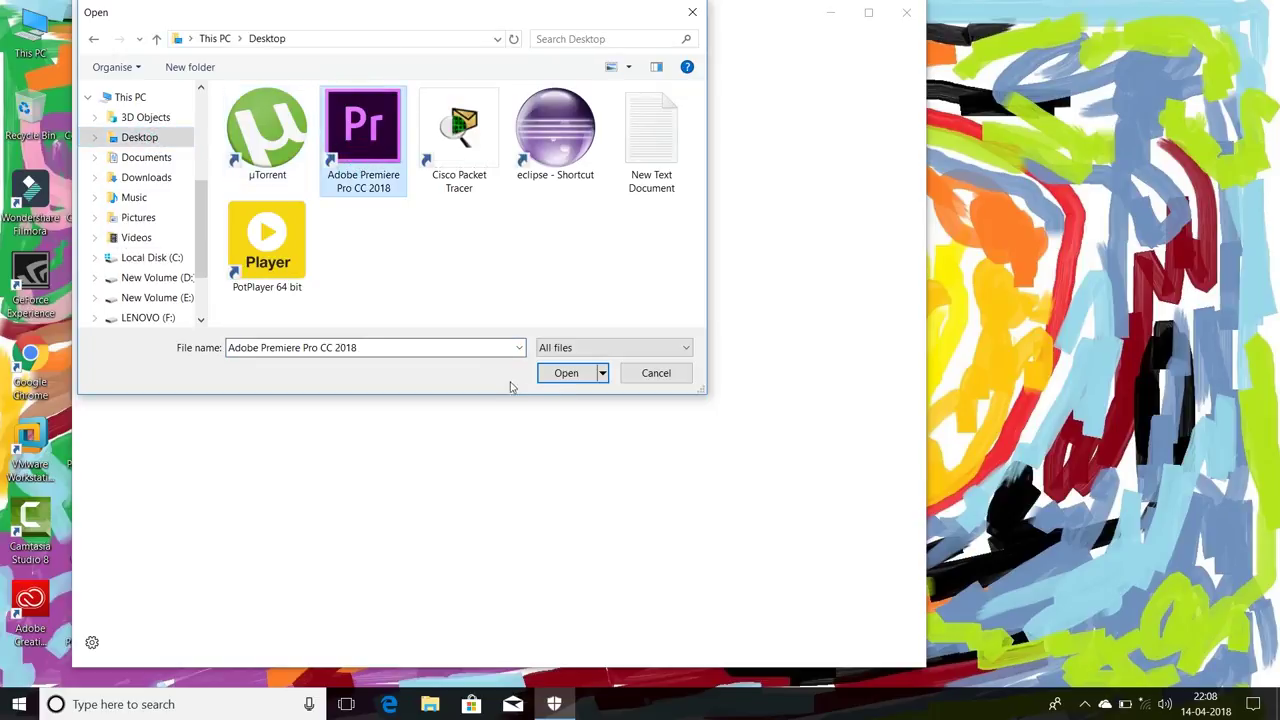
left_click(563, 373)
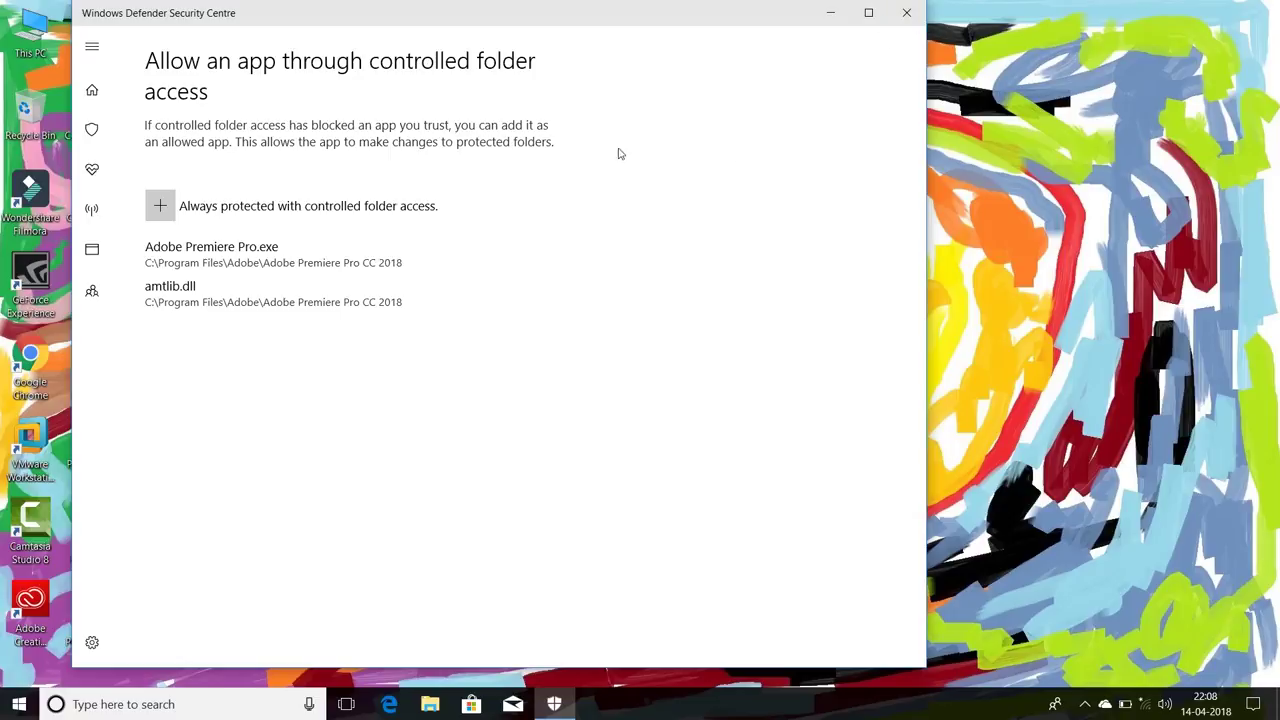
- Inspect the amtlib.dll and Adobe Premiere Pro.exe entries among the allowed apps and minimise Windows Defender Security Centre
left_click(205, 290)
left_click(204, 292)
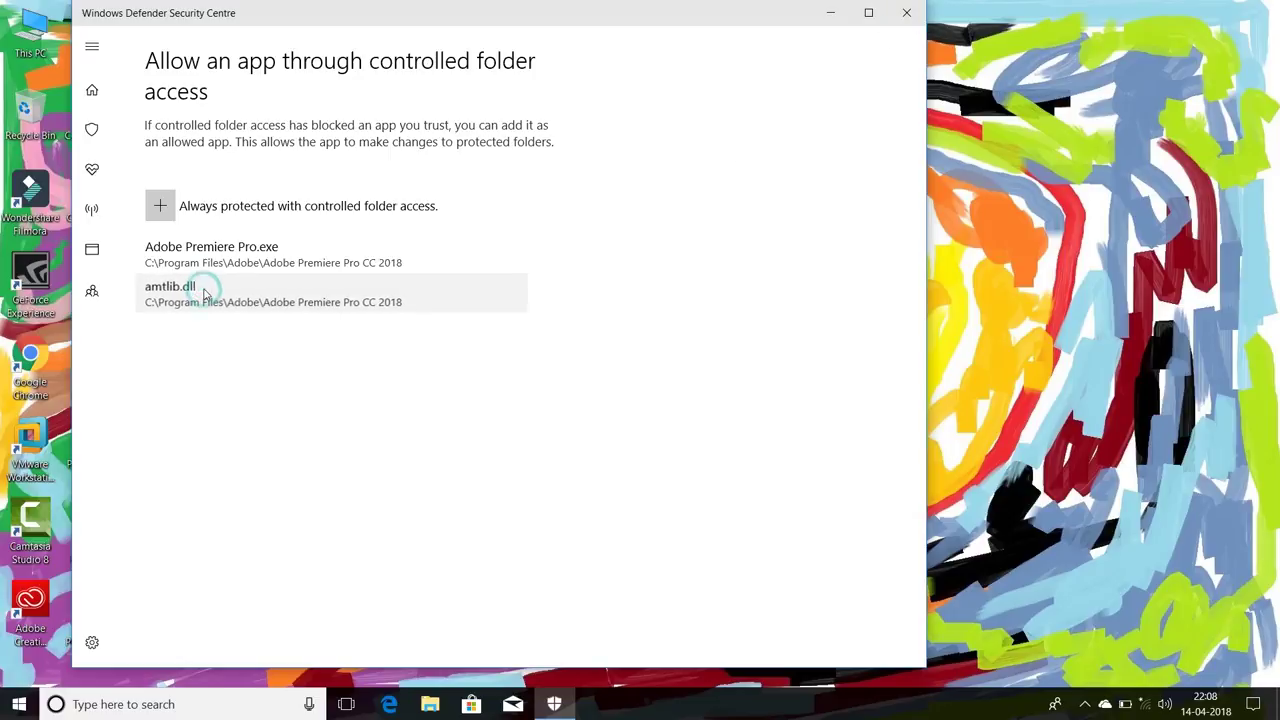
left_click(205, 263)
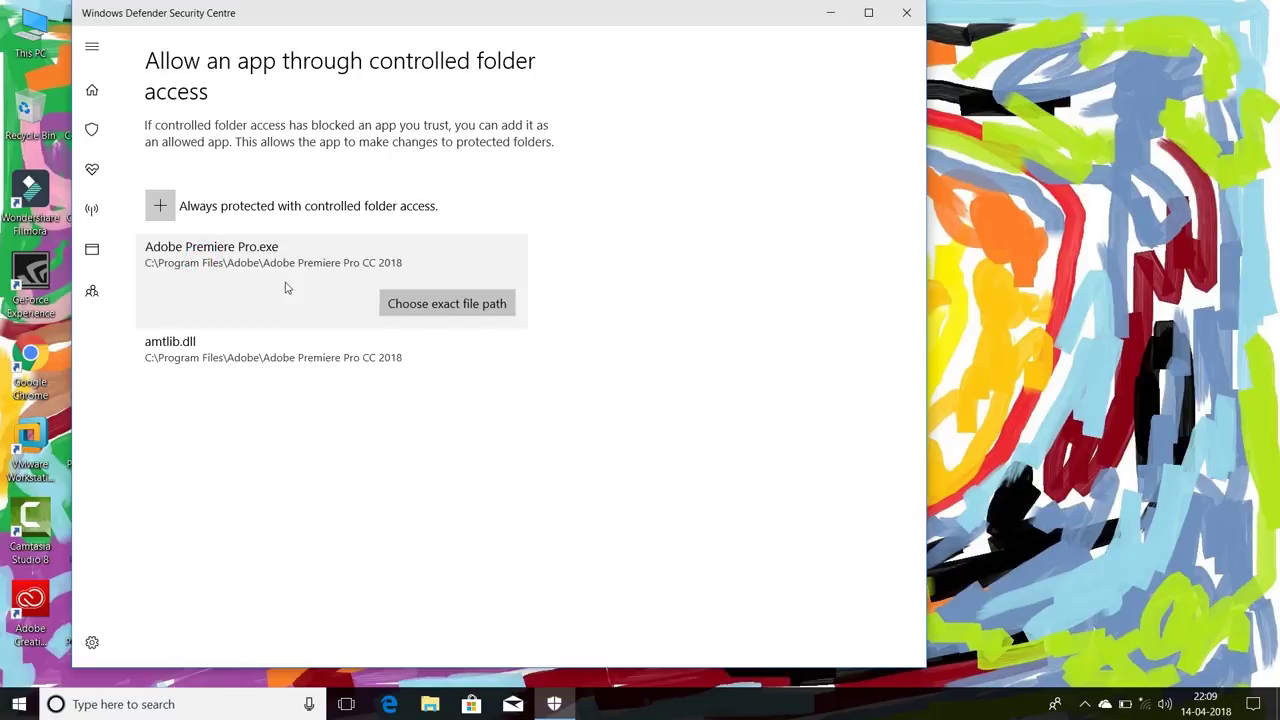
left_click(343, 343)
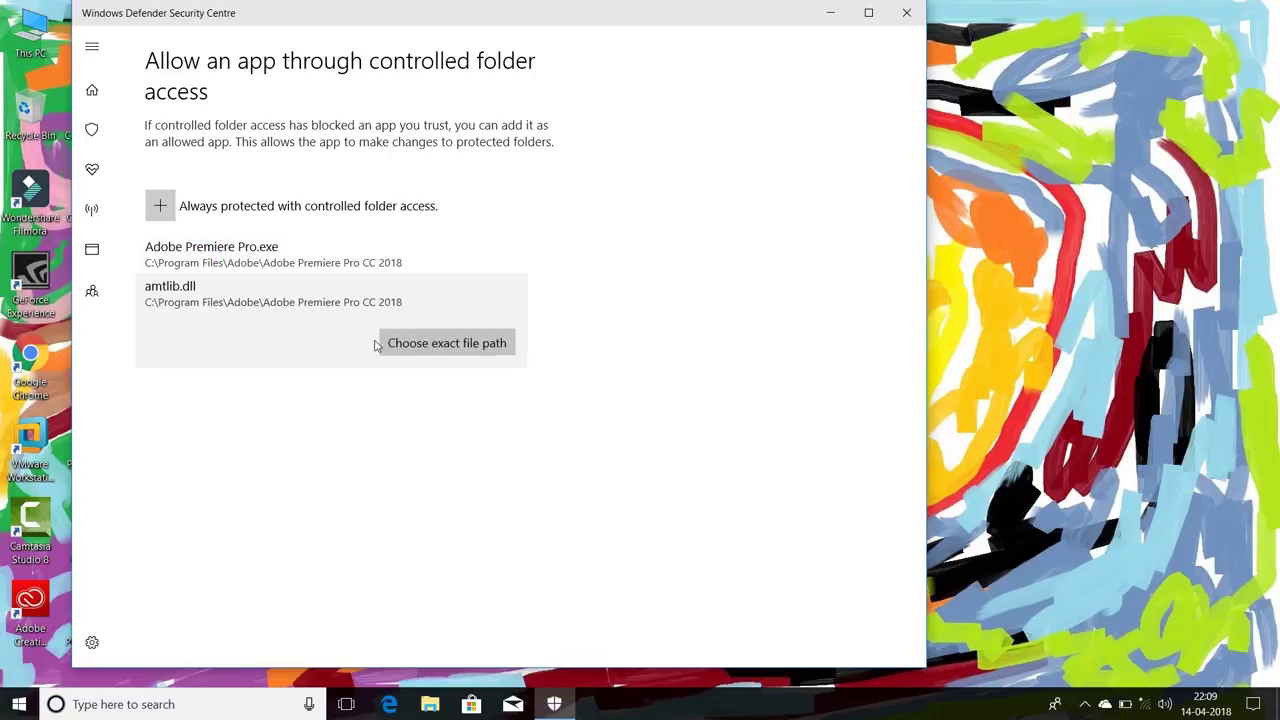
left_click(412, 263)
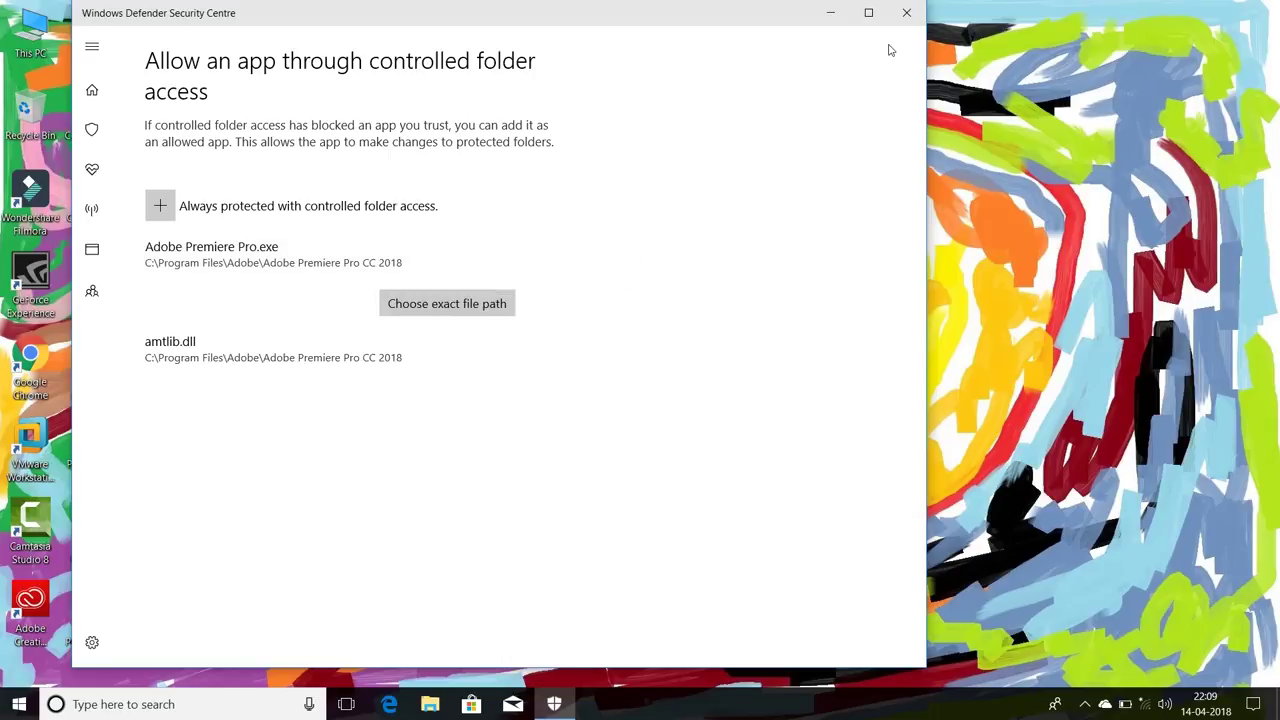
left_click(830, 14)
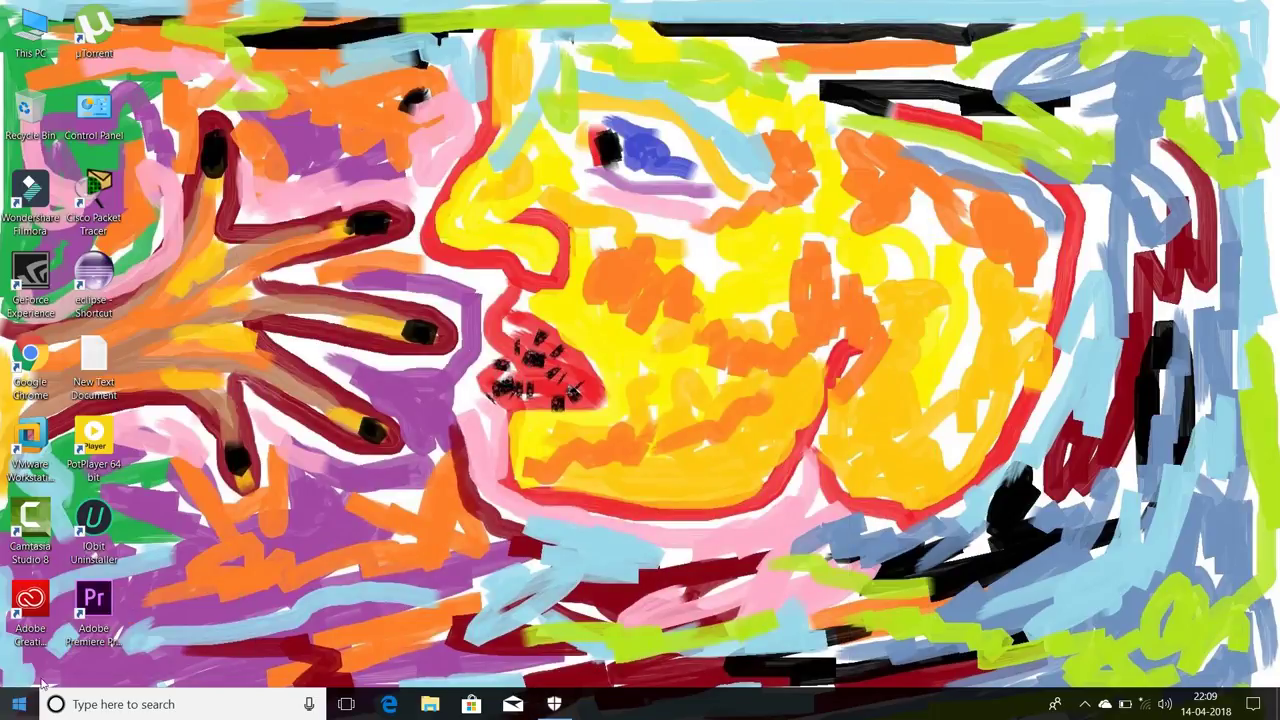
- Launch Adobe Premiere Pro CC 2018 from its desktop shortcut to test it, and close its Start window and the program
left_click(94, 605)
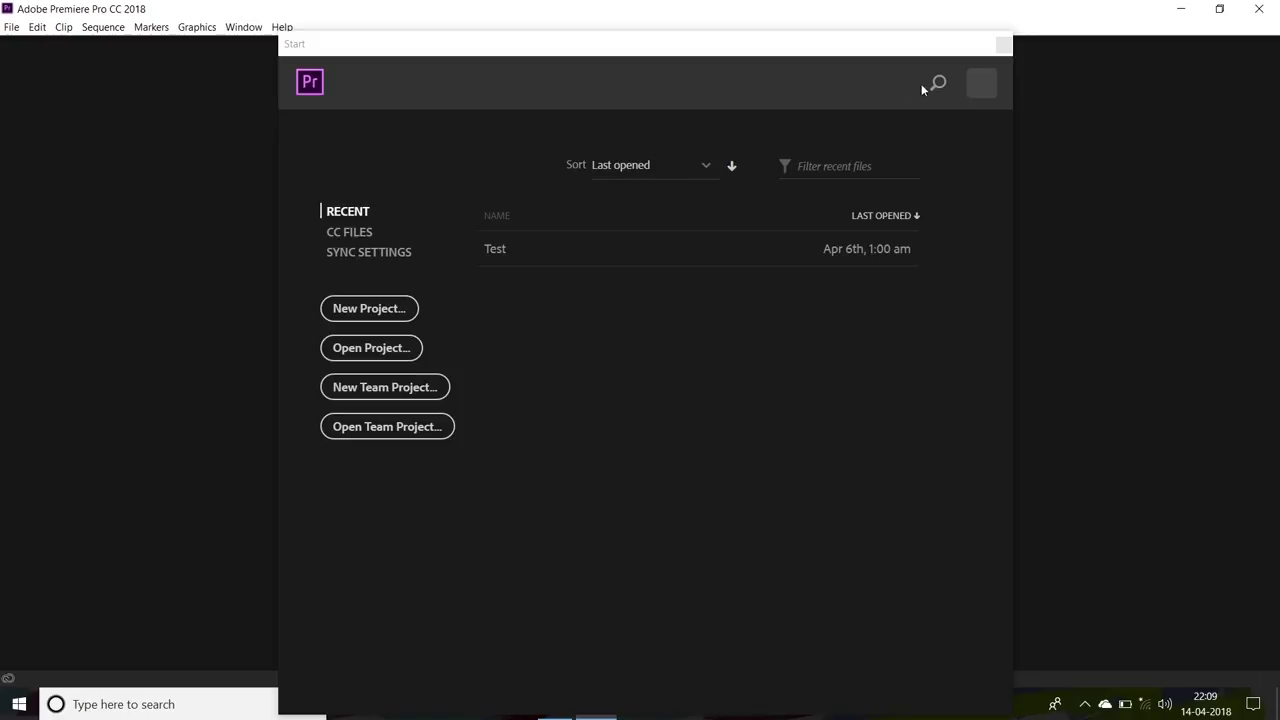
left_click(1004, 48)
left_click(1259, 8)
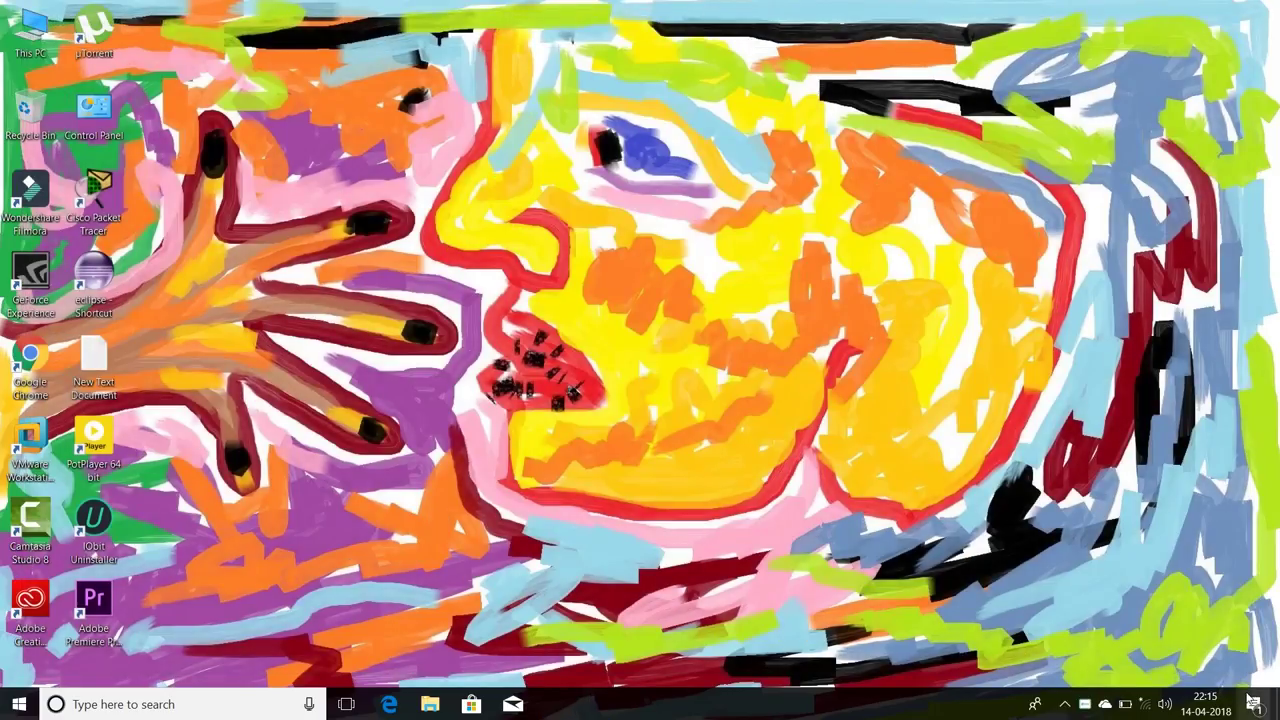
- View the Windows Defender notification about unauthorised changes by Filmora.exe and dismiss it
left_click(1253, 703)
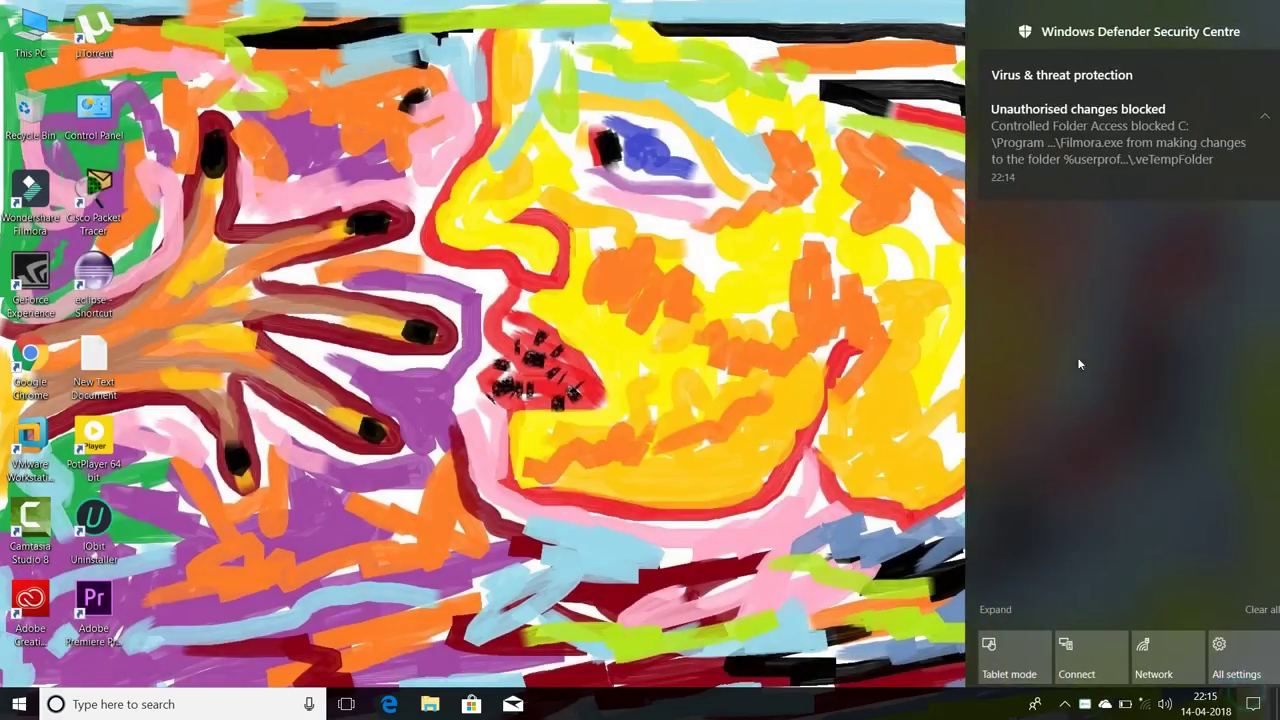
left_click(1250, 36)
left_click(668, 182)
right_click(668, 182)
left_click(704, 232)
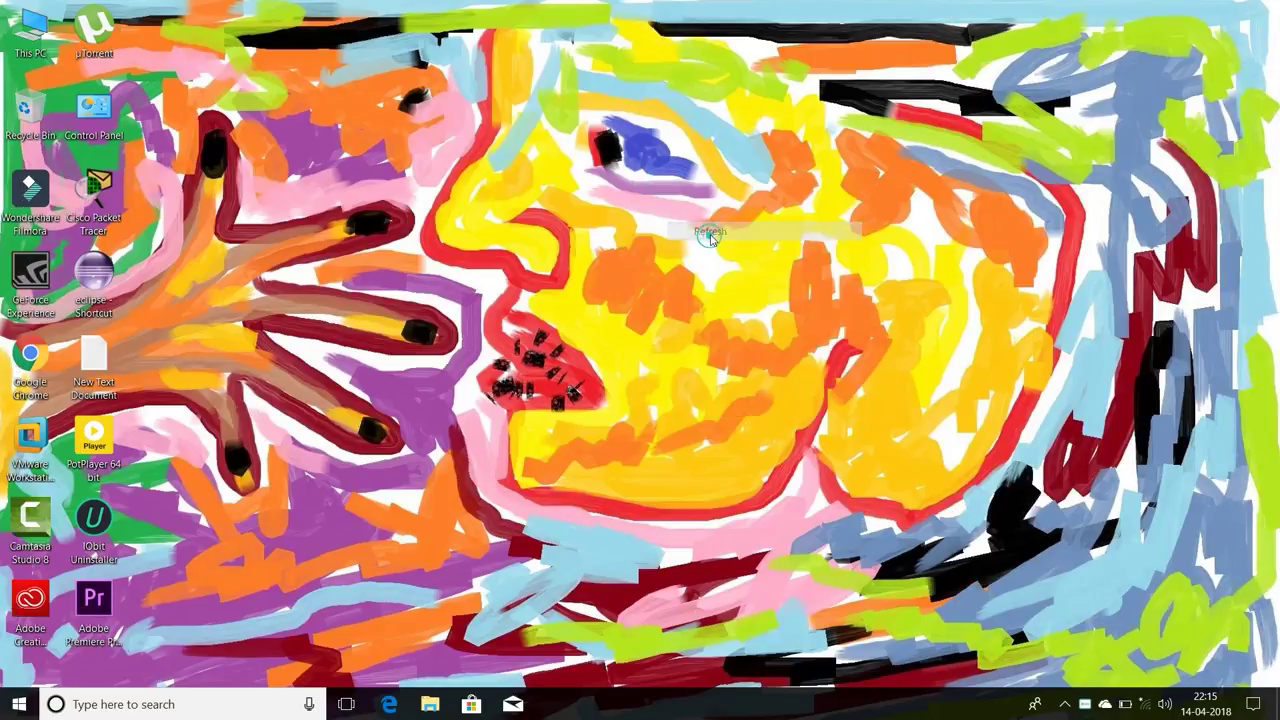
right_click(647, 211)
left_click(725, 264)
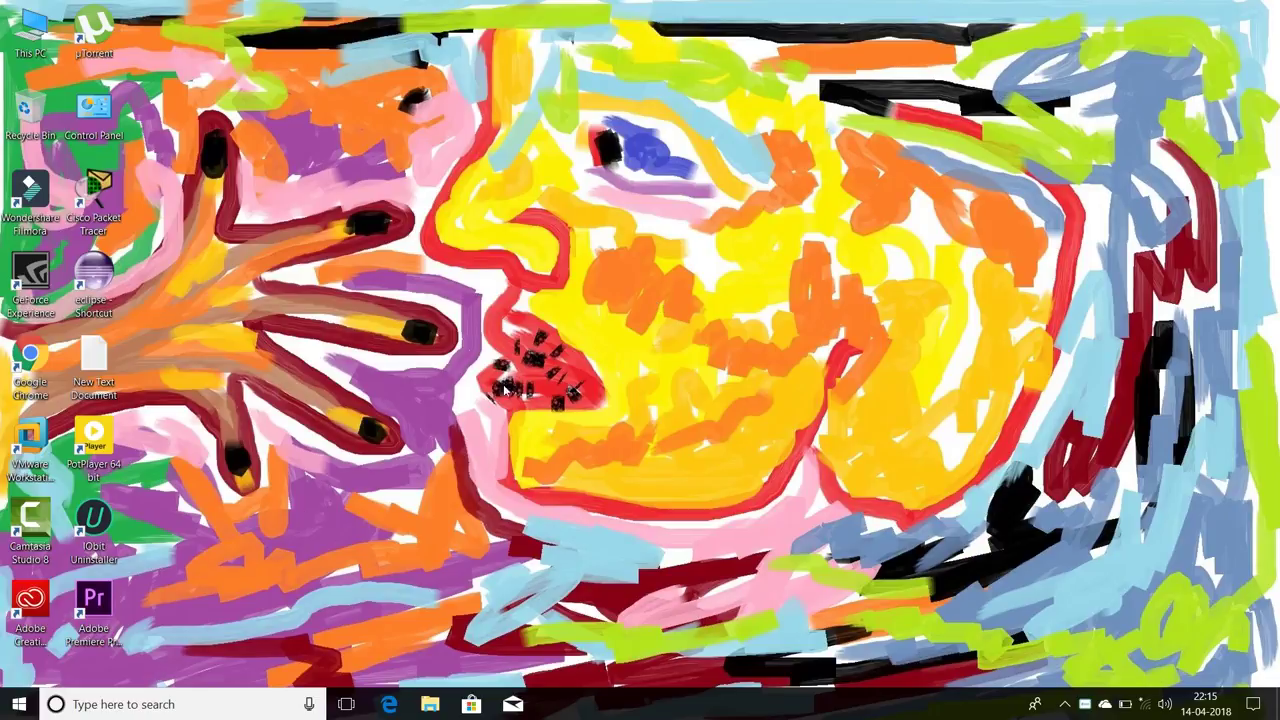
right_click(654, 312)
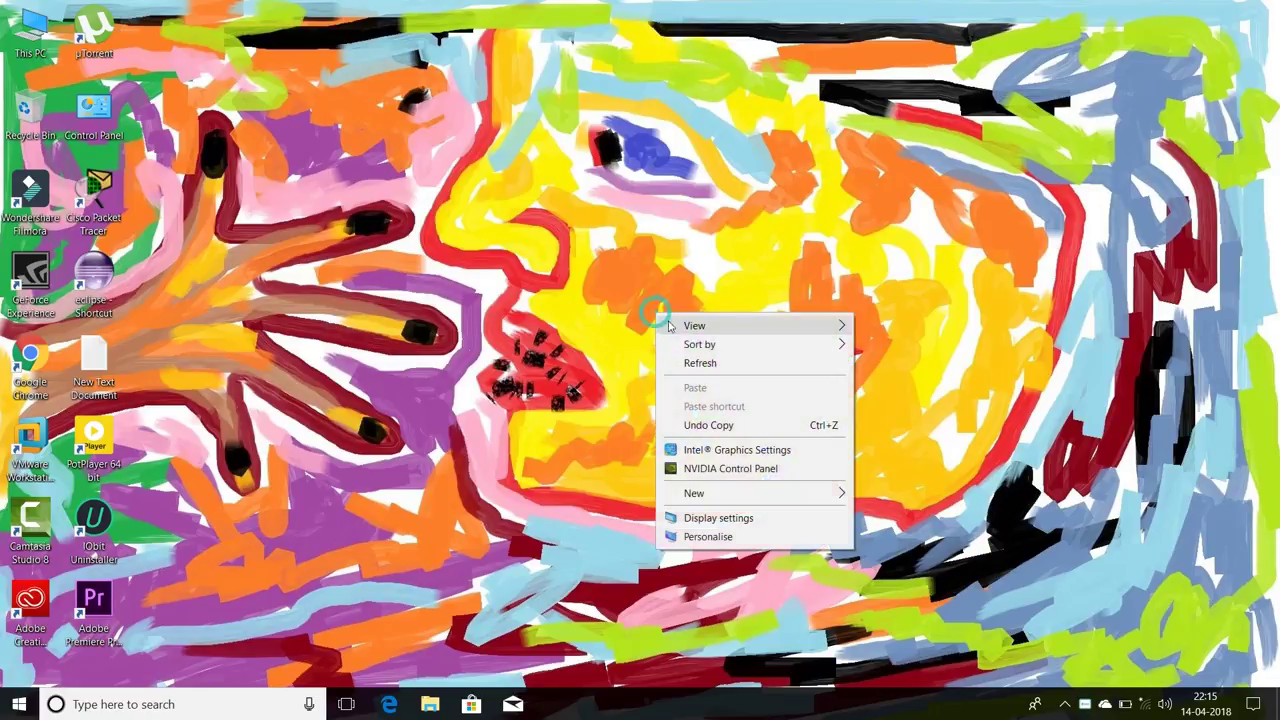
left_click(704, 362)
right_click(353, 177)
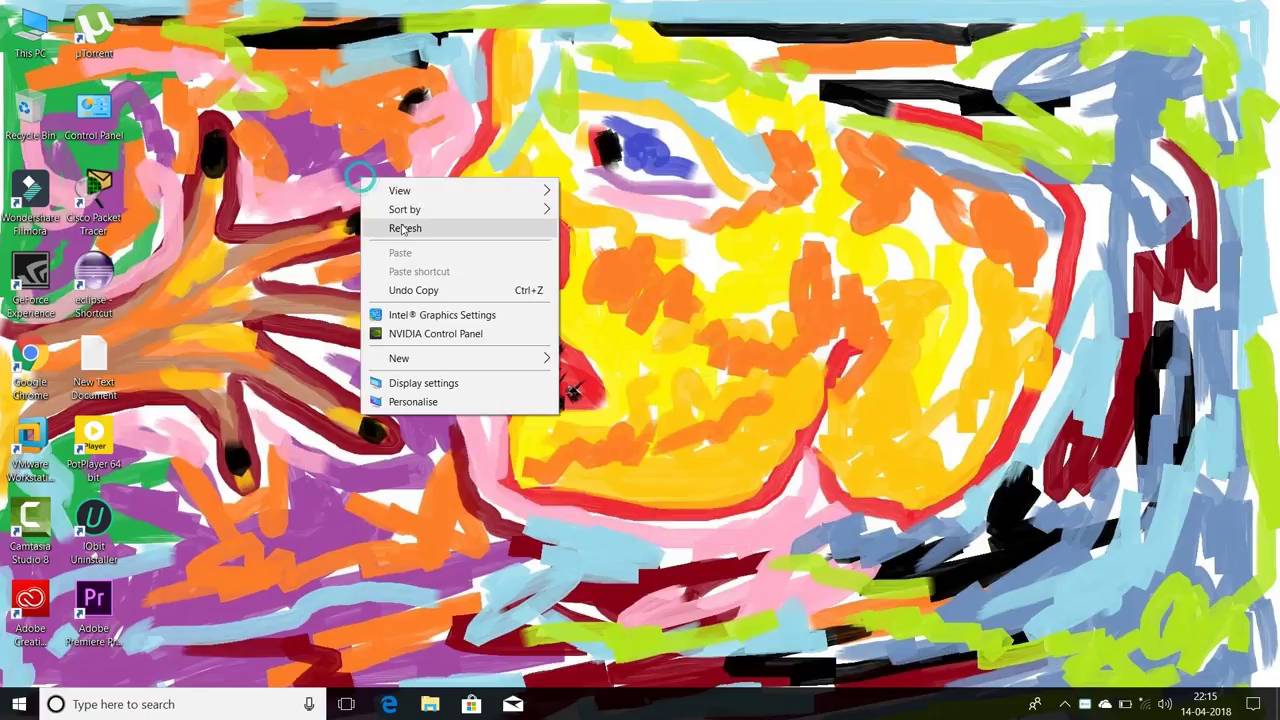
left_click(385, 221)
key("super")
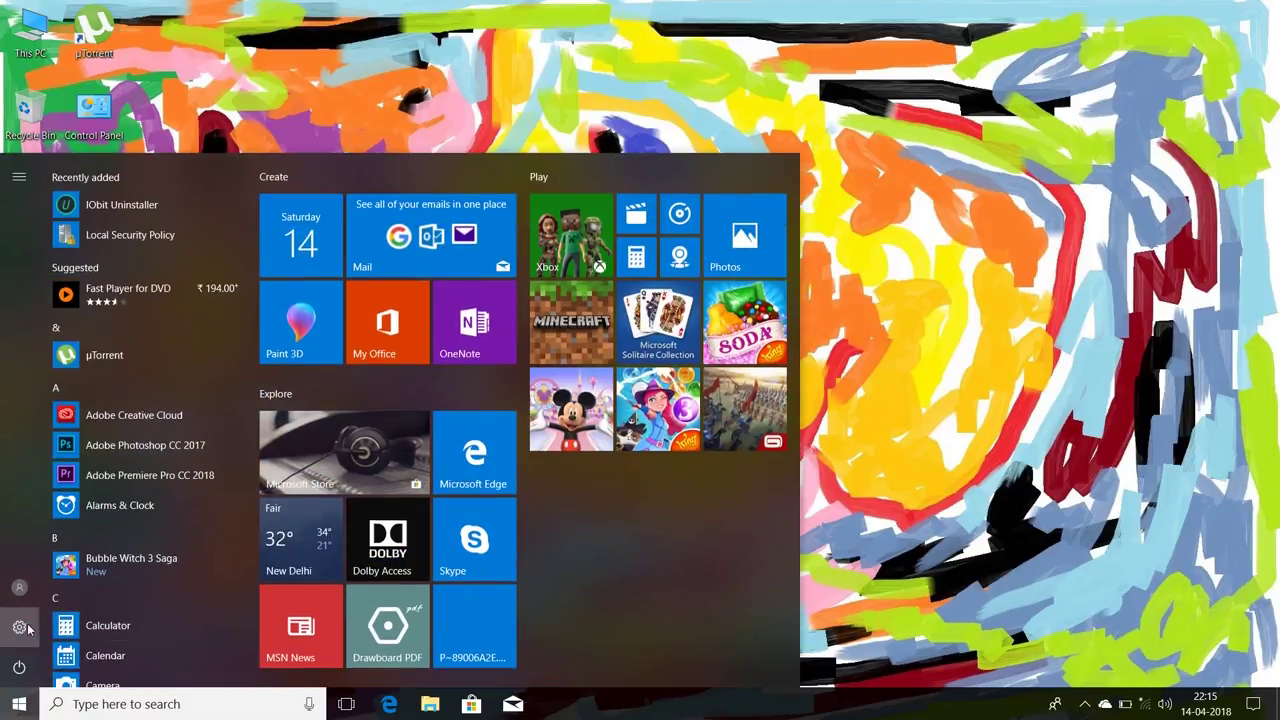
left_click(20, 625)
left_click(625, 530)
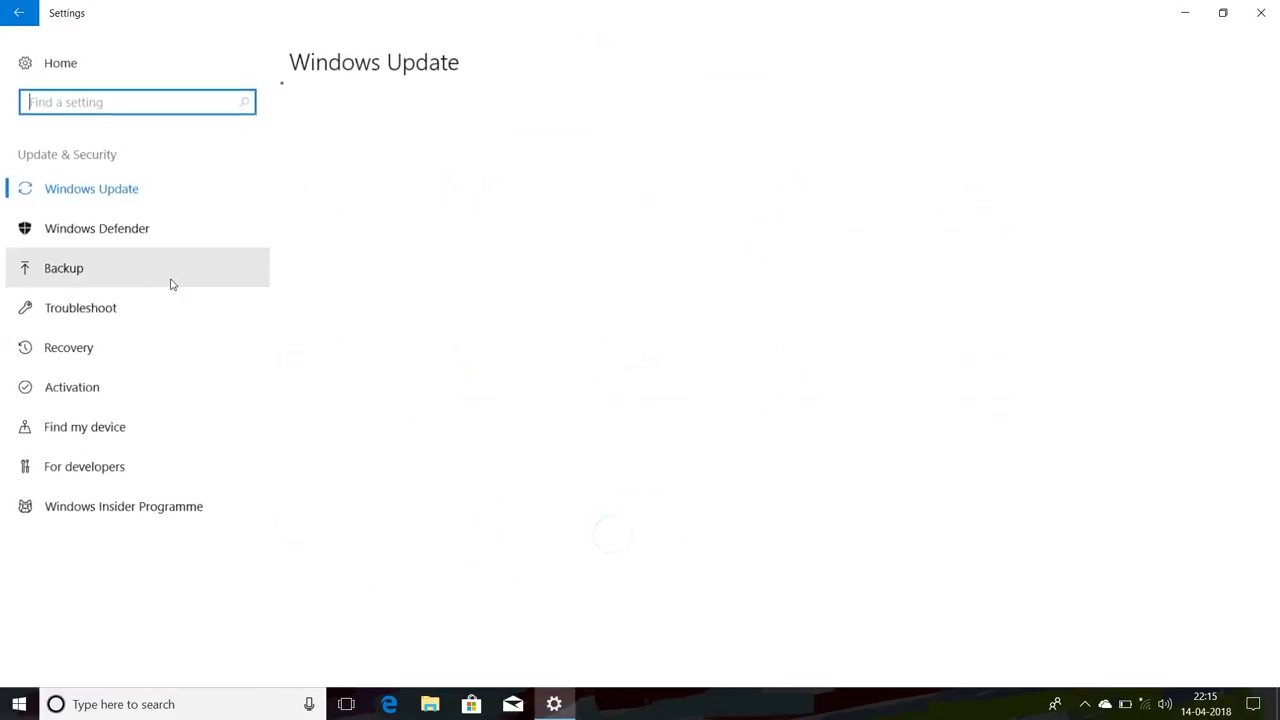
left_click(119, 230)
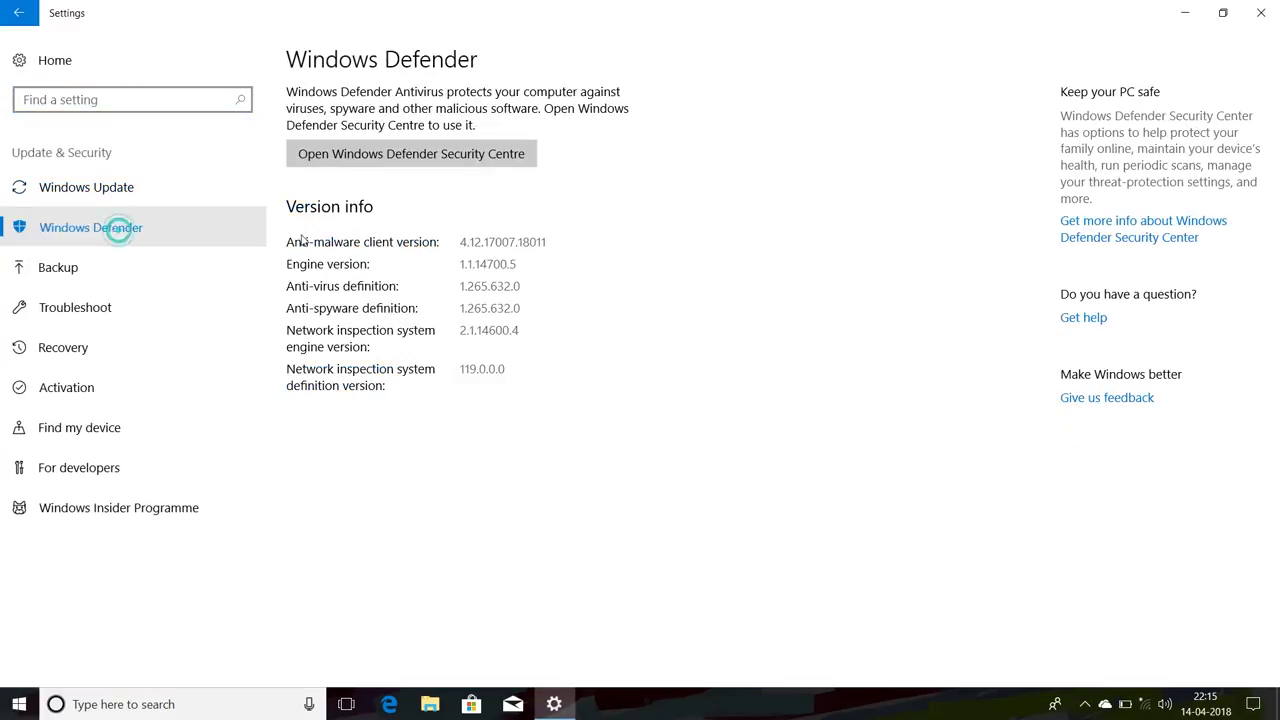
left_click(338, 152)
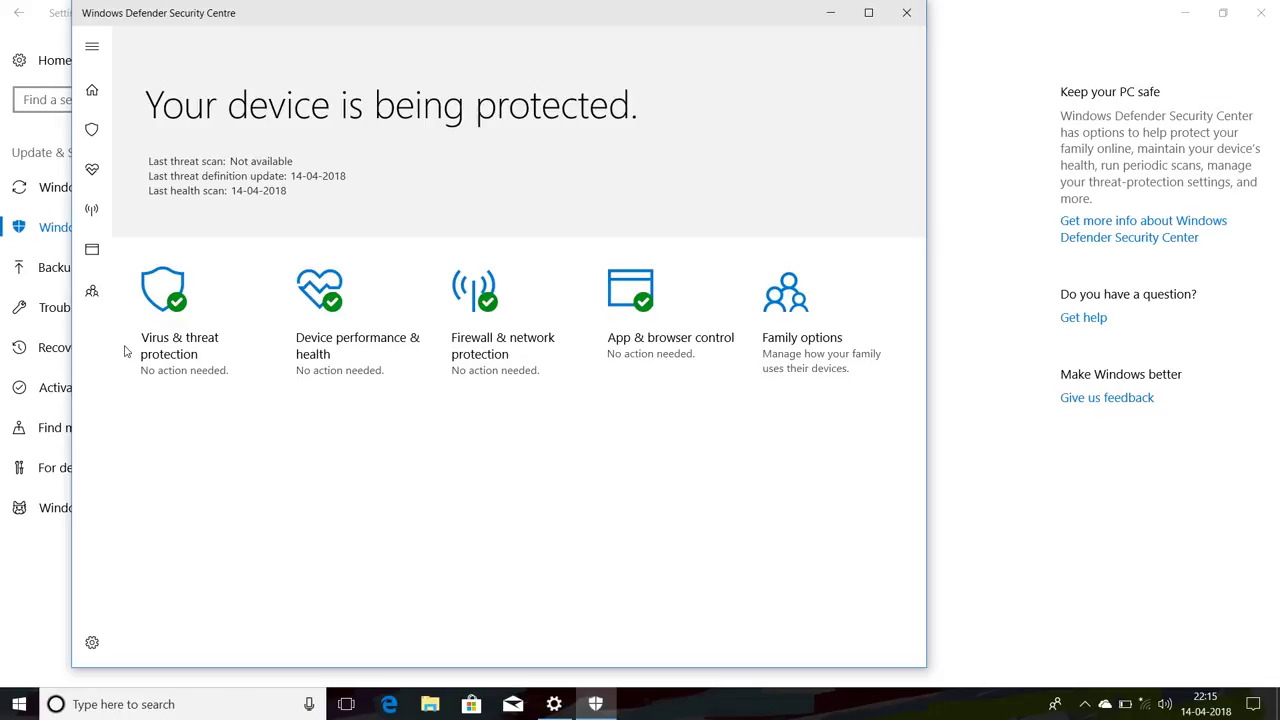
left_click(203, 340)
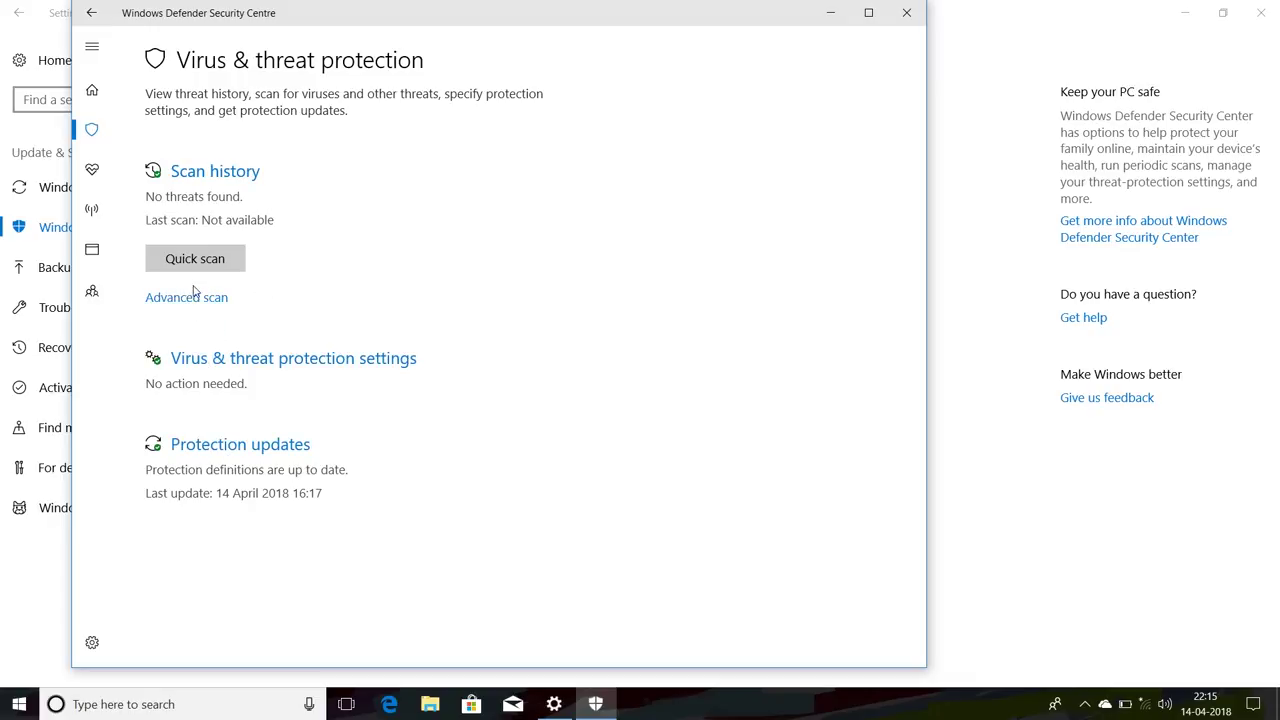
left_click(264, 362)
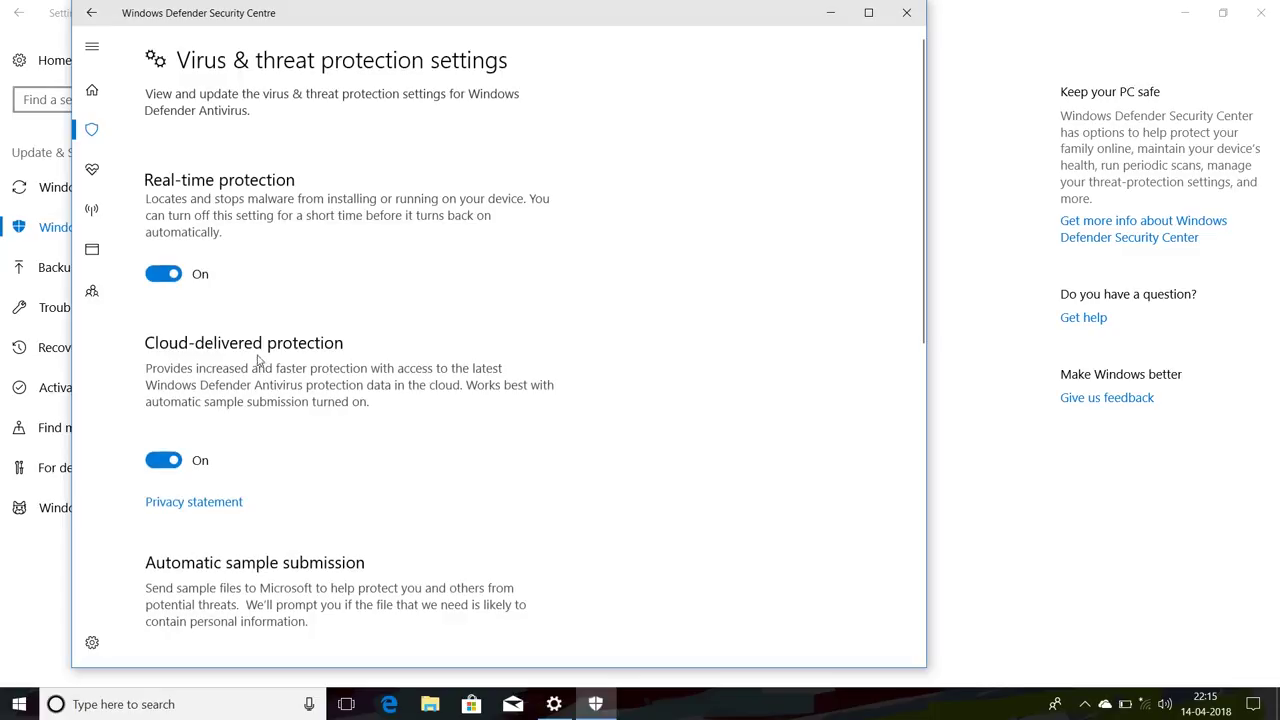
left_click(91, 13)
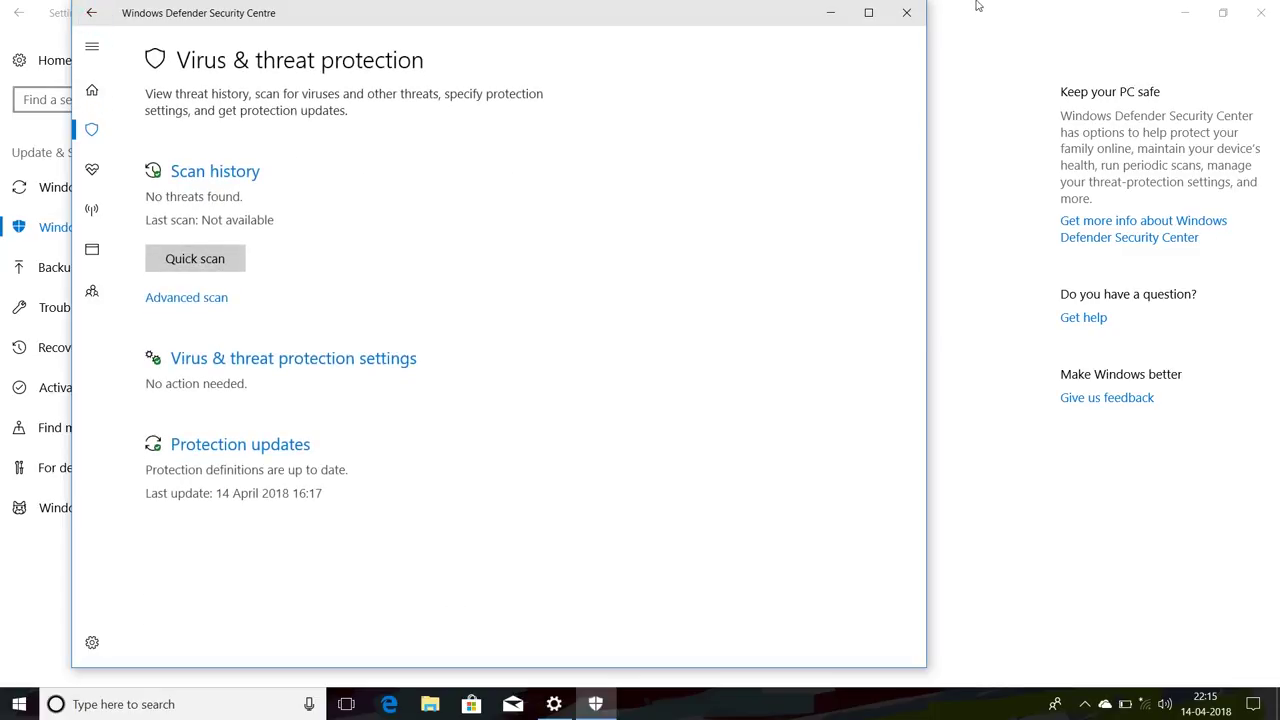
left_click(906, 13)
key("alt+F4")
- Through Update & Security in Windows Settings, open Windows Defender's virus & threat protection settings and locate the Controlled folder access options
left_click(19, 704)
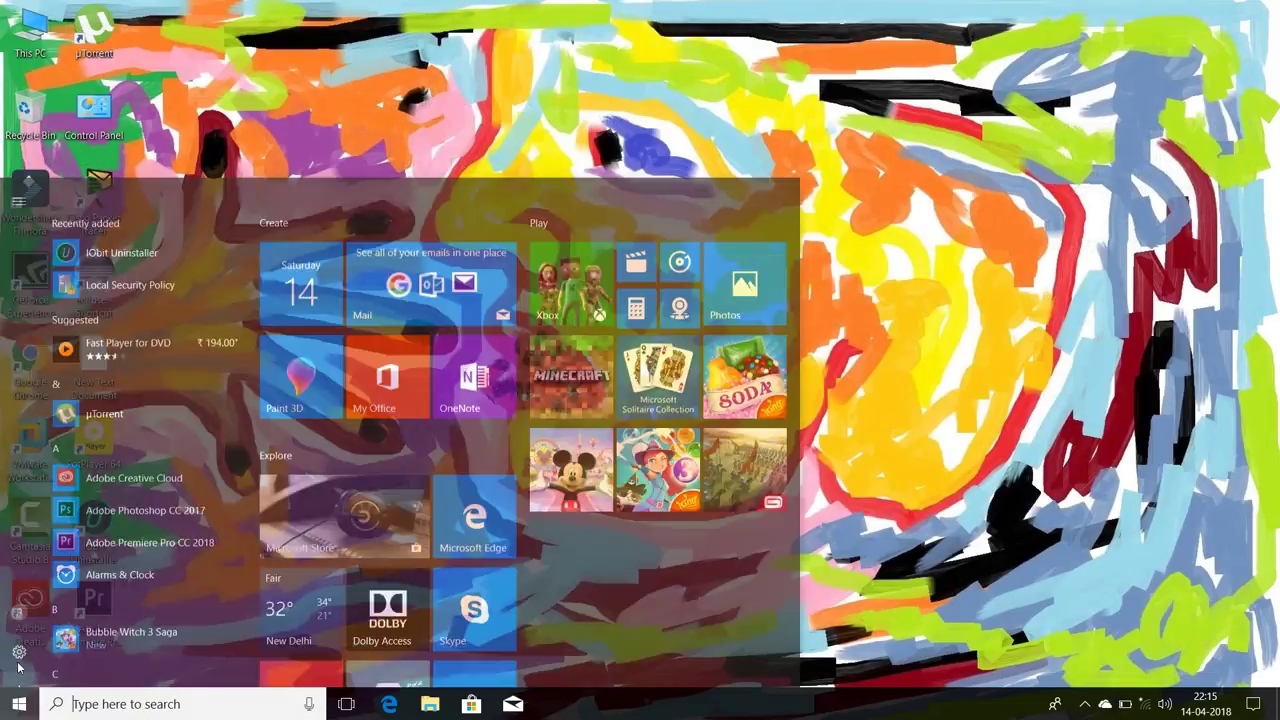
left_click(19, 630)
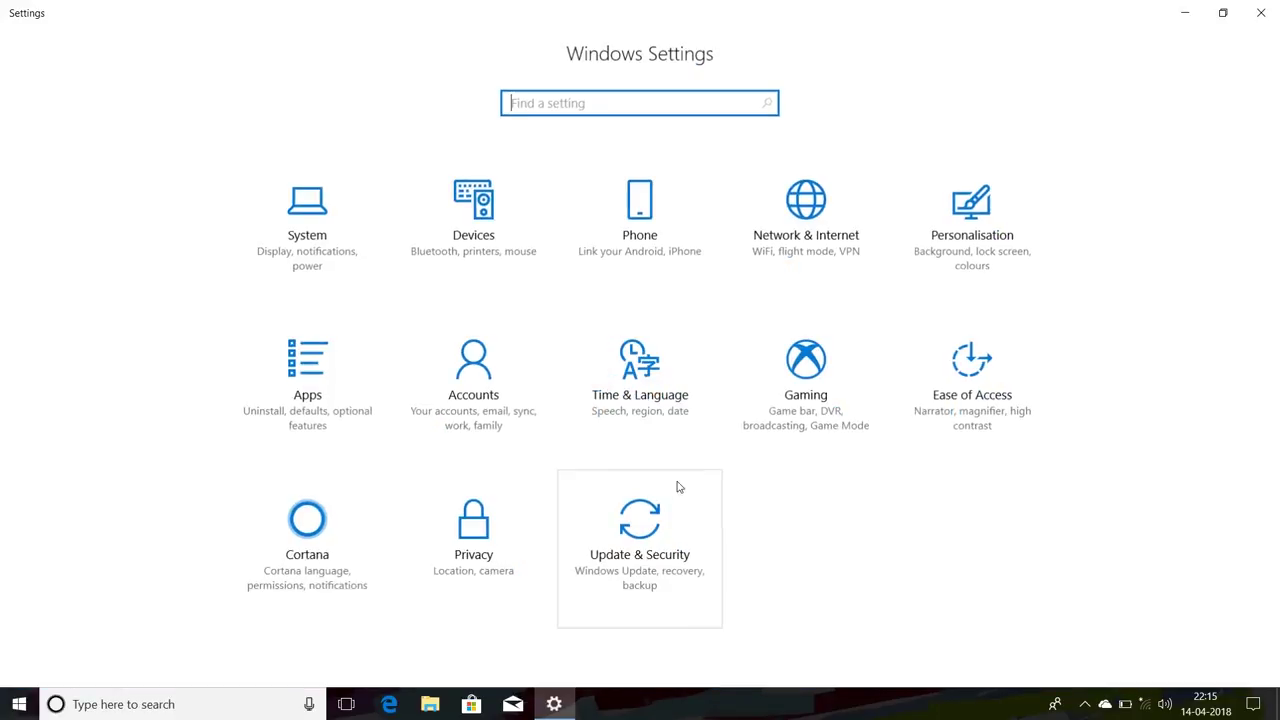
left_click(652, 507)
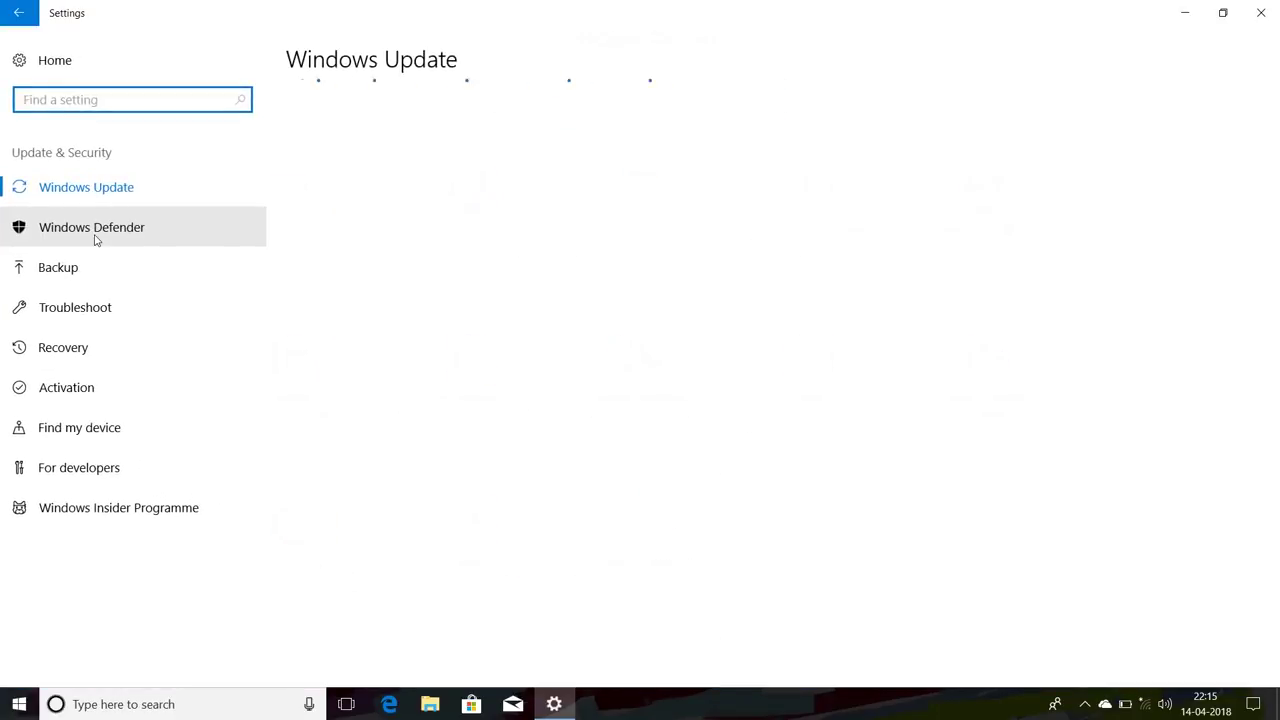
left_click(94, 237)
left_click(470, 154)
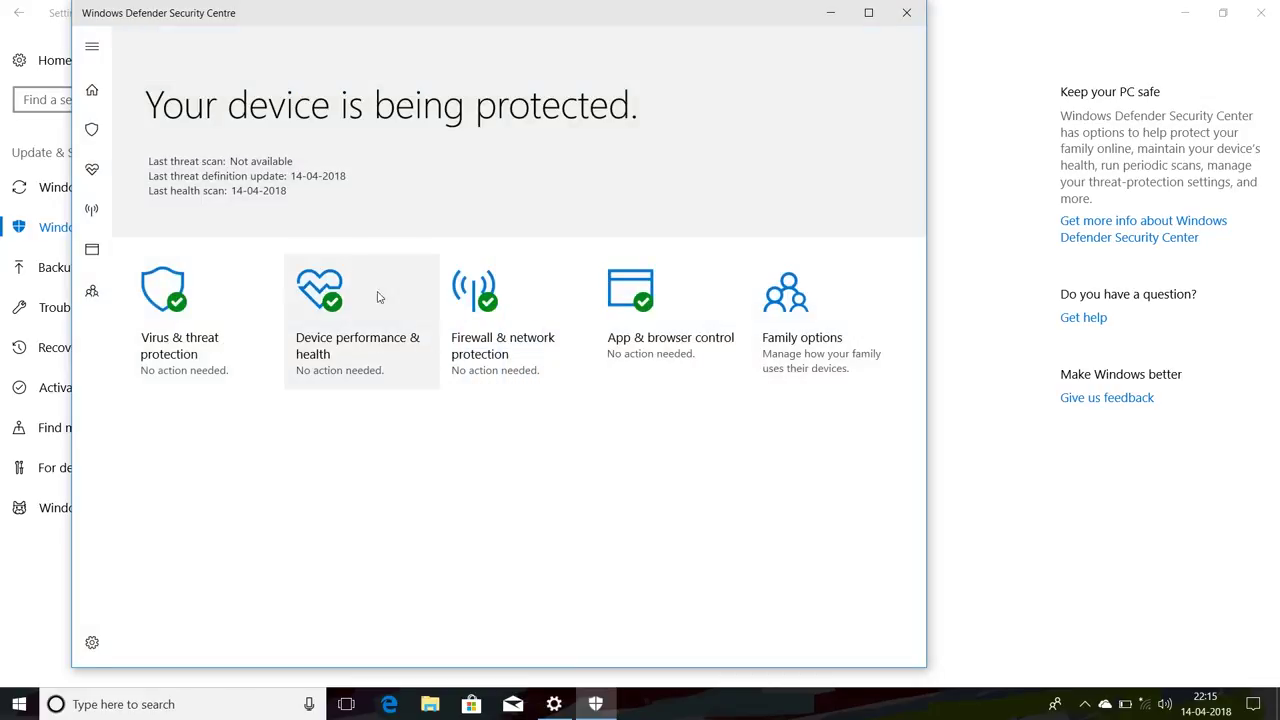
left_click(203, 325)
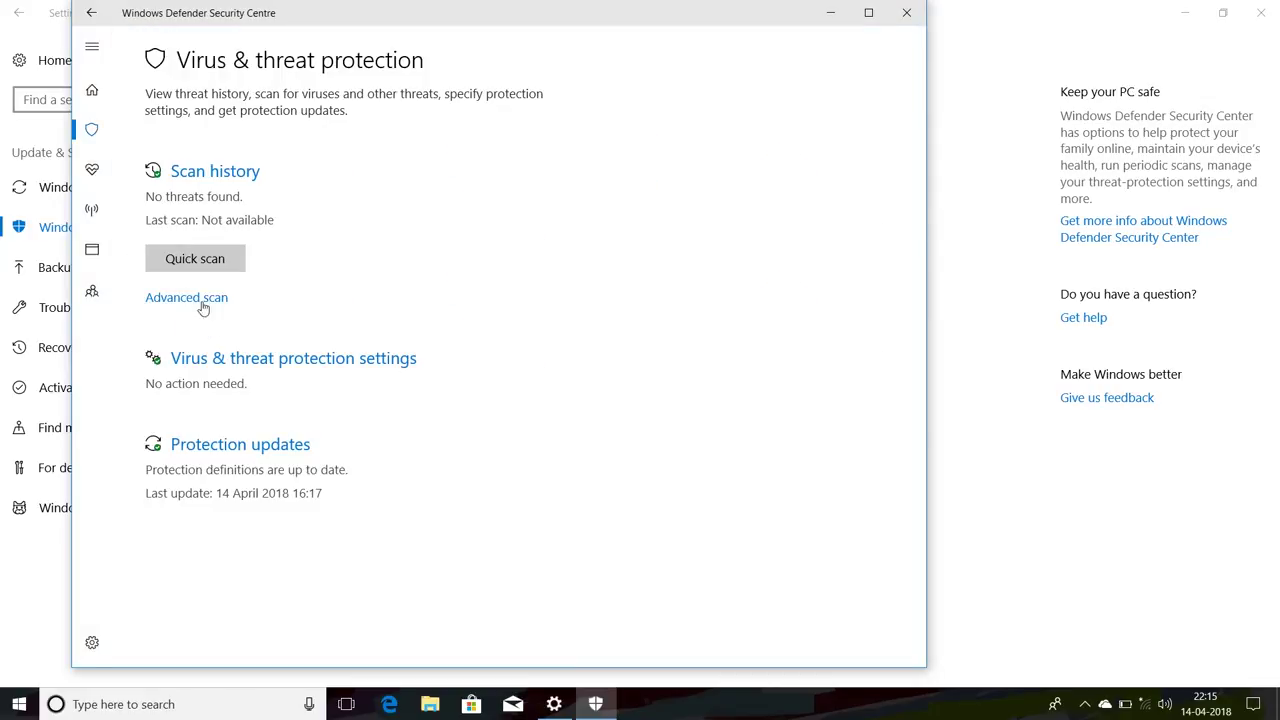
left_click(246, 360)
scroll(219, 290, "down", 5)
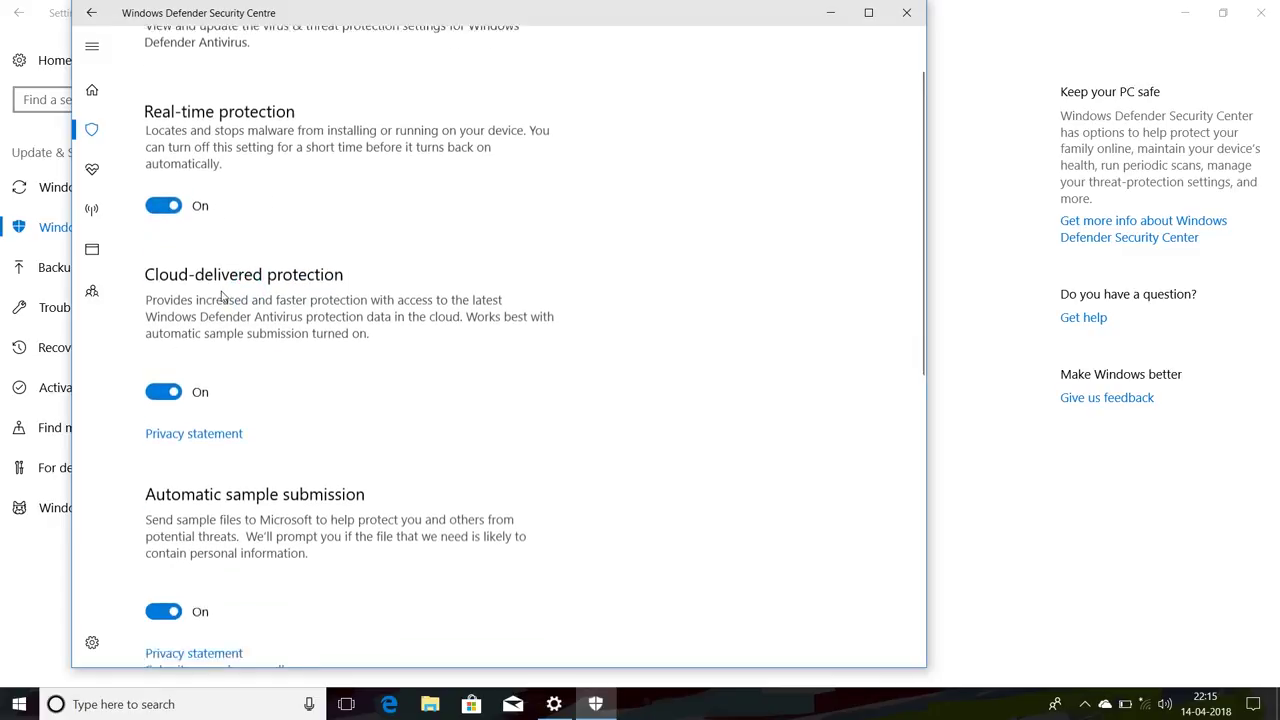
scroll(231, 372, "down", 1)
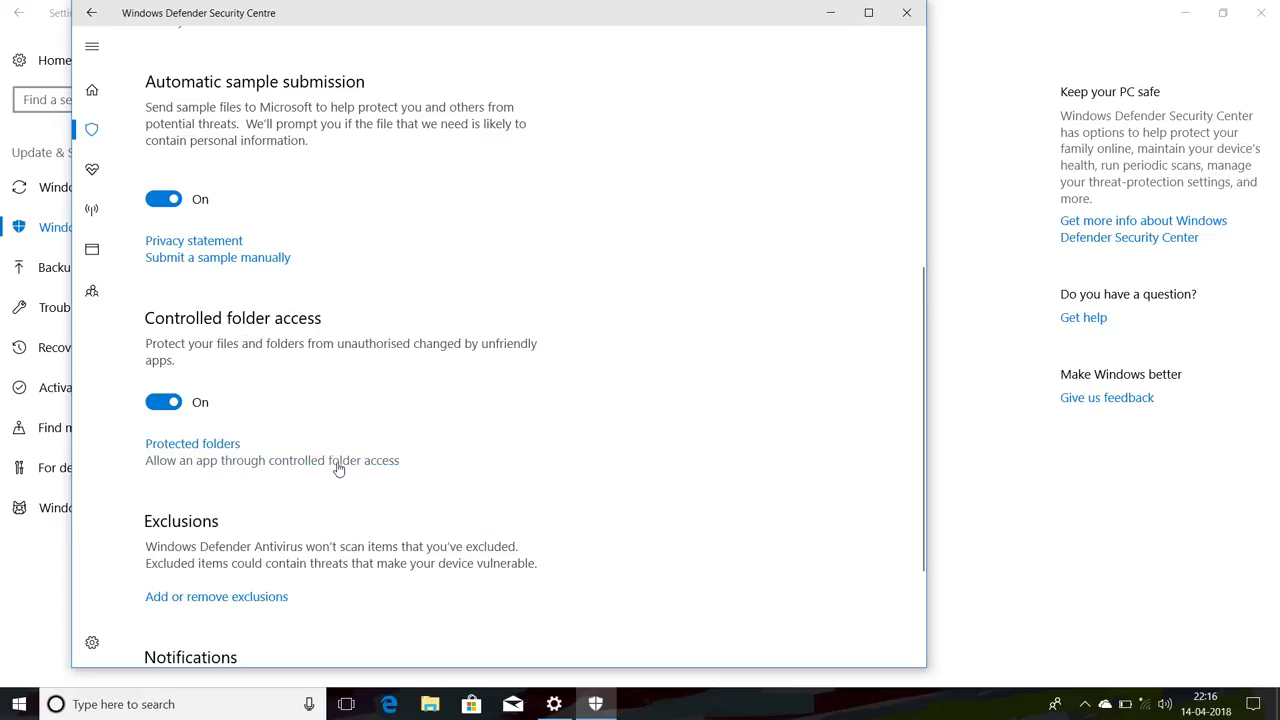
- Locate the Exclusions option and view the apps allowed through controlled folder access, returning to the virus & threat protection settings
scroll(338, 469, "down", 2)
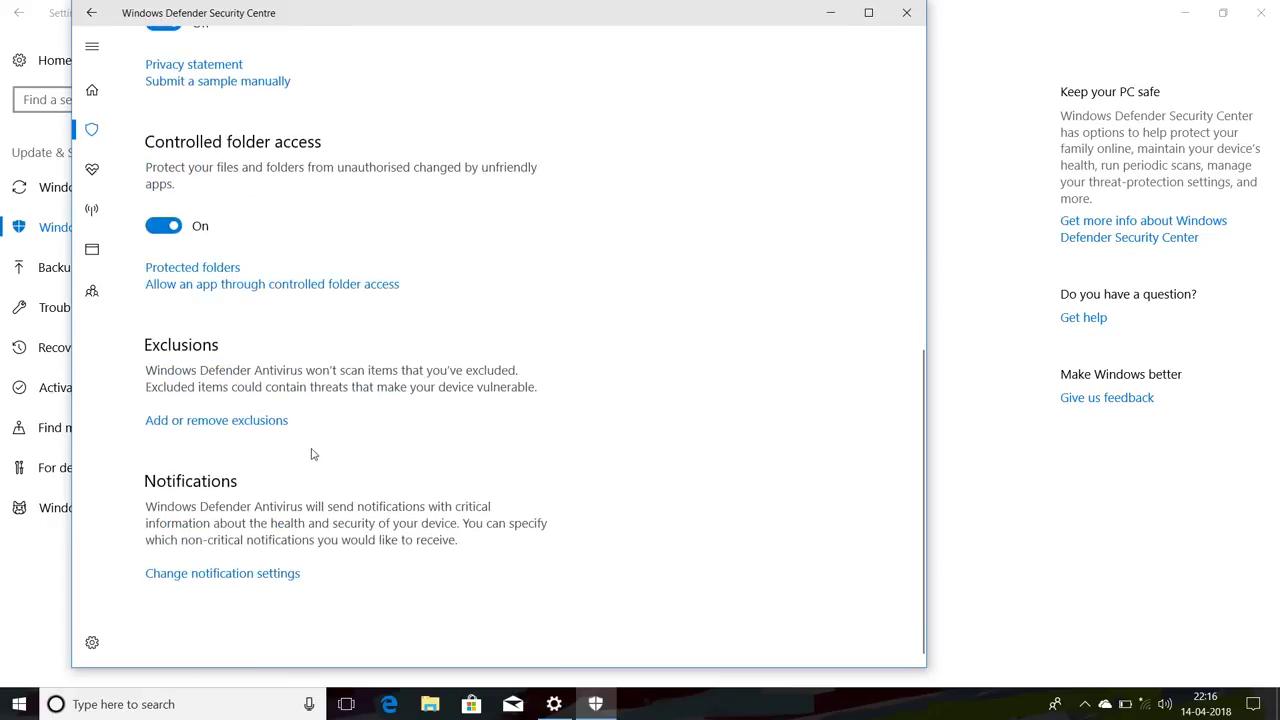
left_click(277, 424)
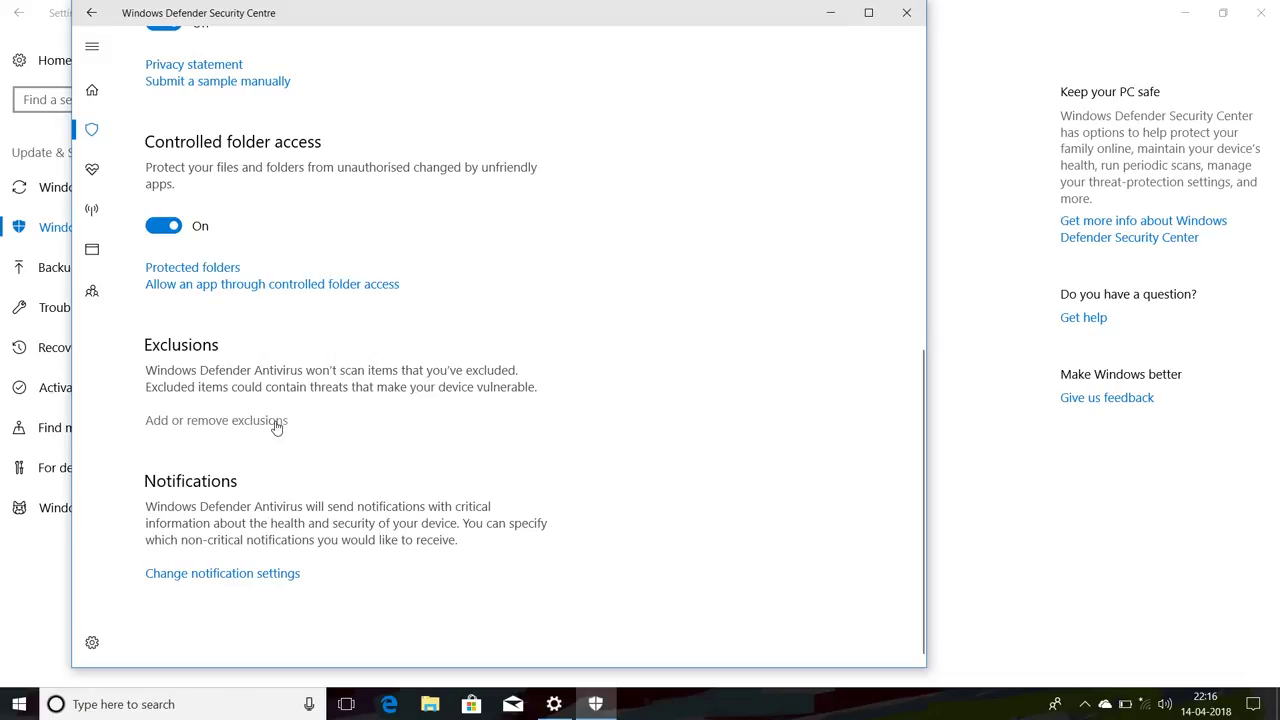
left_click(91, 13)
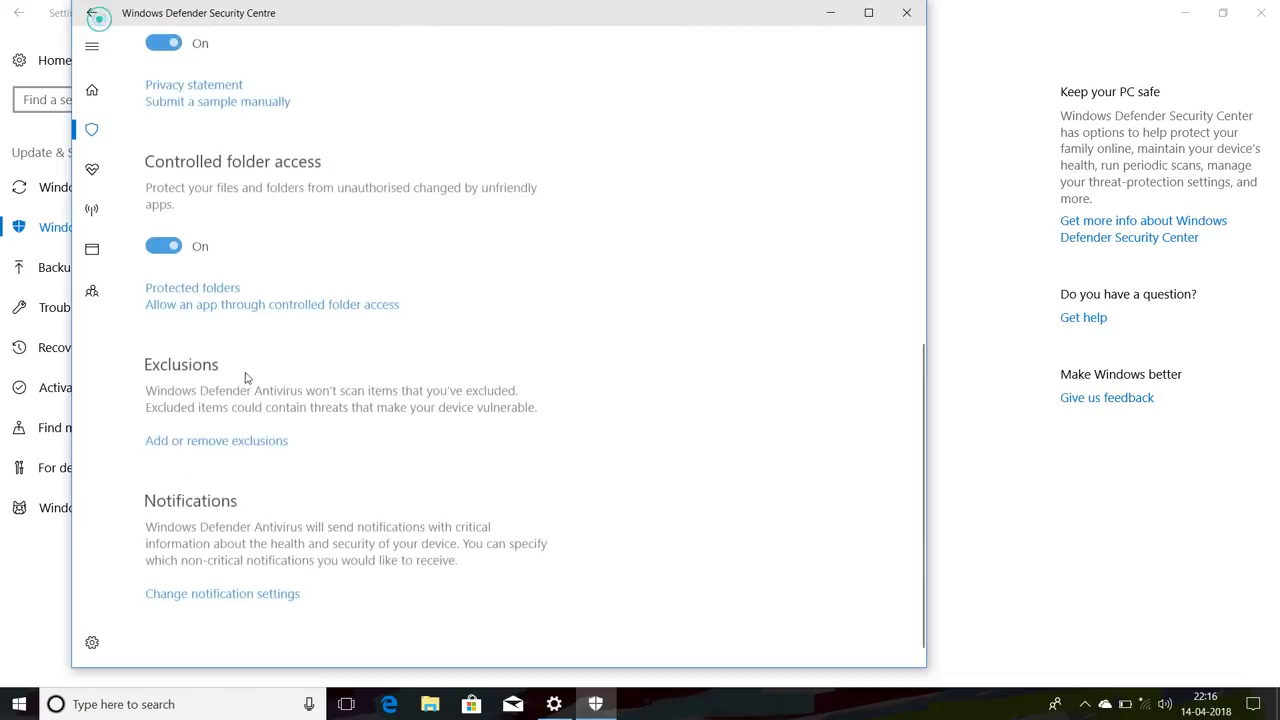
left_click(288, 297)
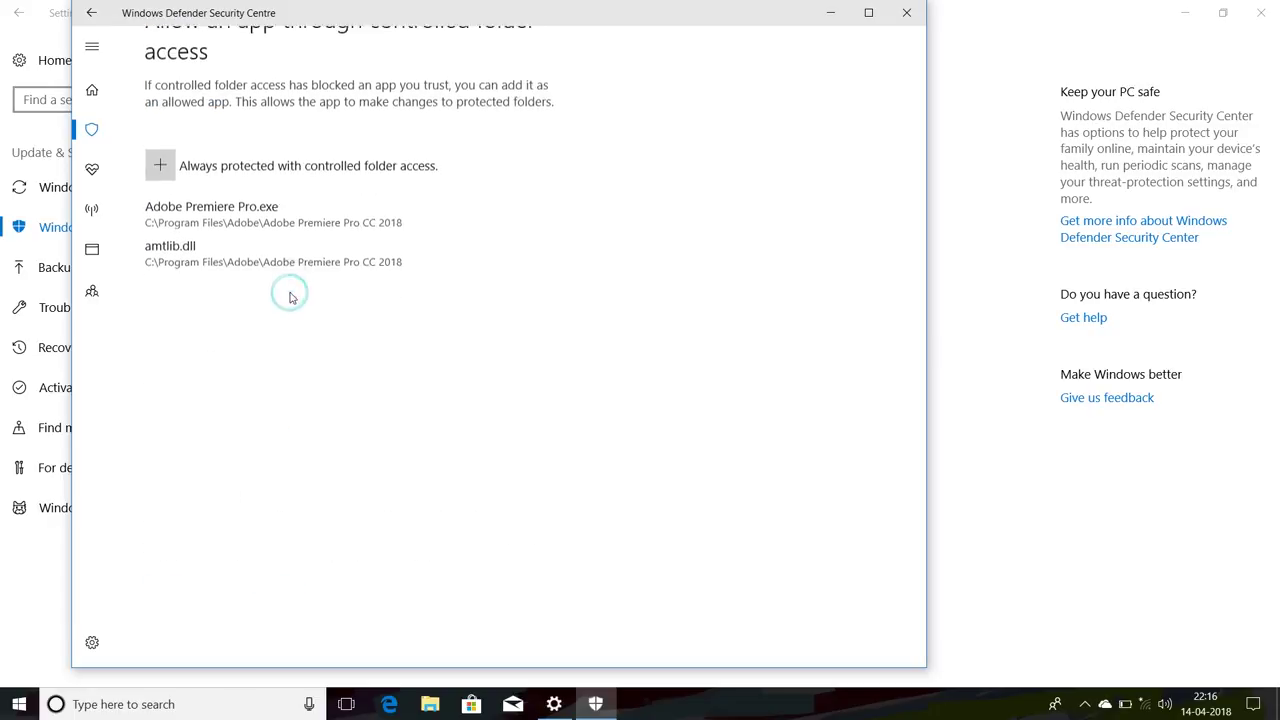
left_click(91, 13)
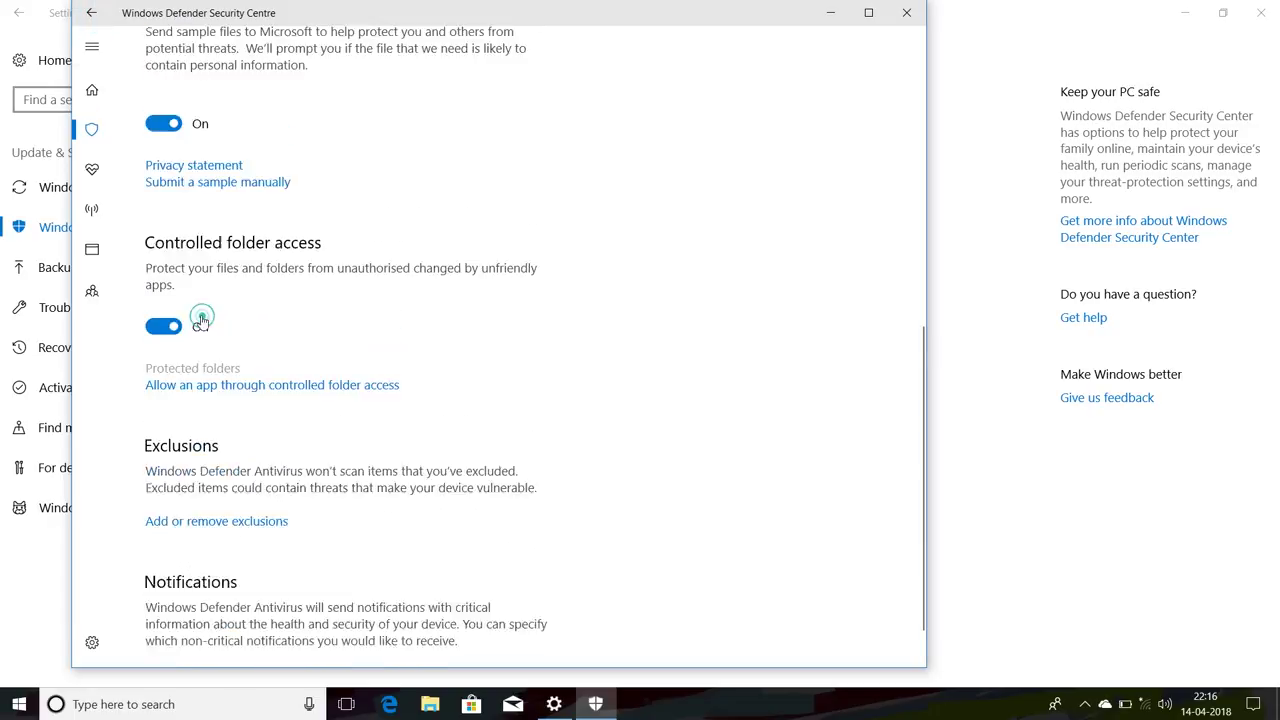
- Review the list of protected folders under Controlled folder access and return to the protection settings
left_click(203, 316)
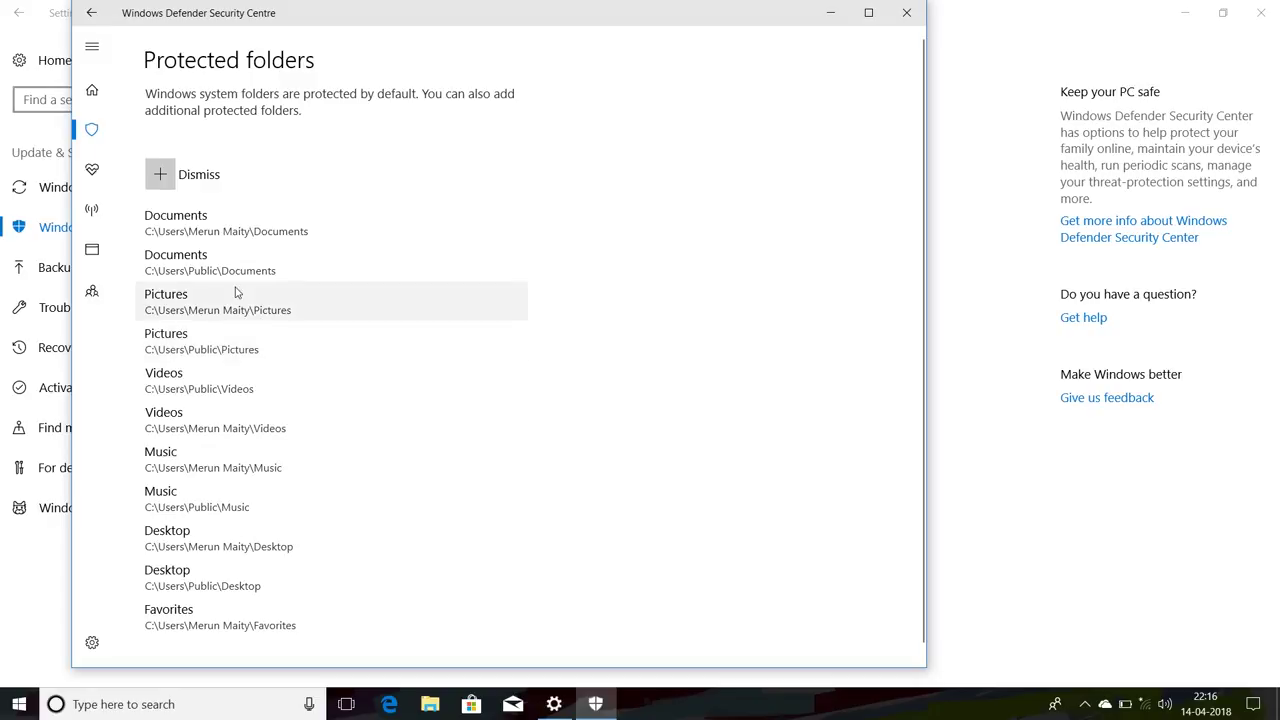
scroll(294, 471, "down", 1)
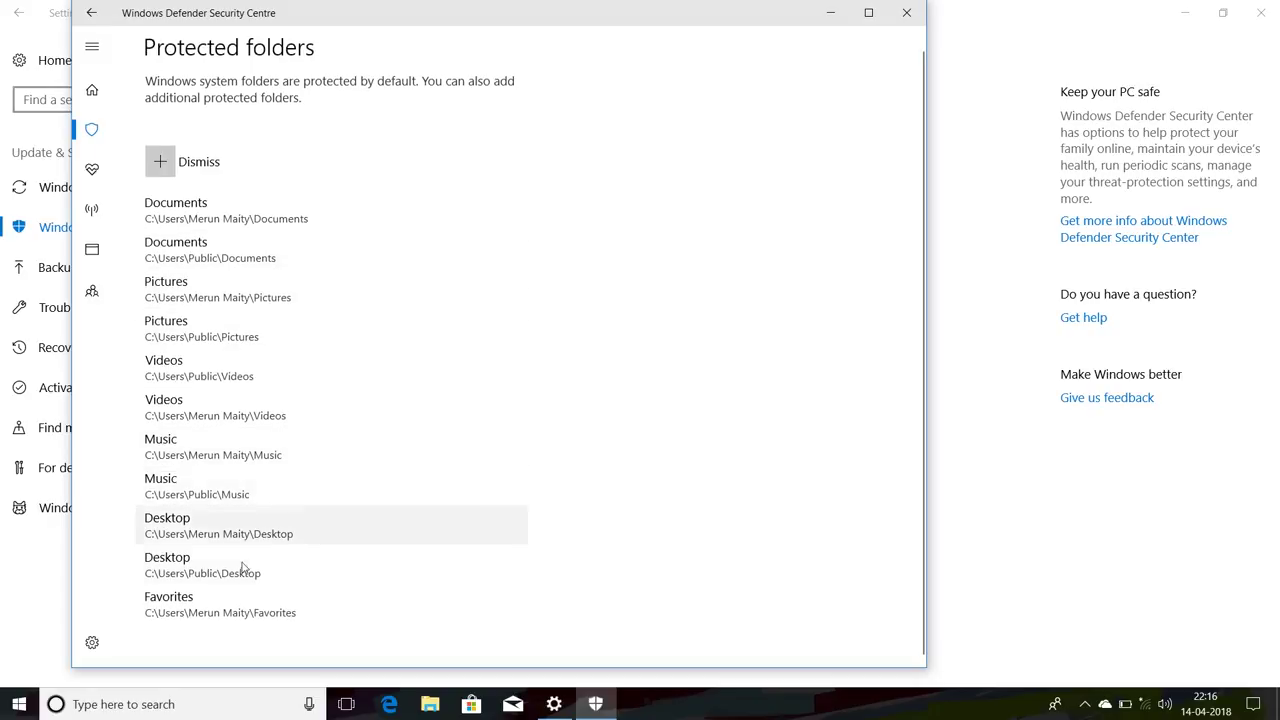
left_click(99, 22)
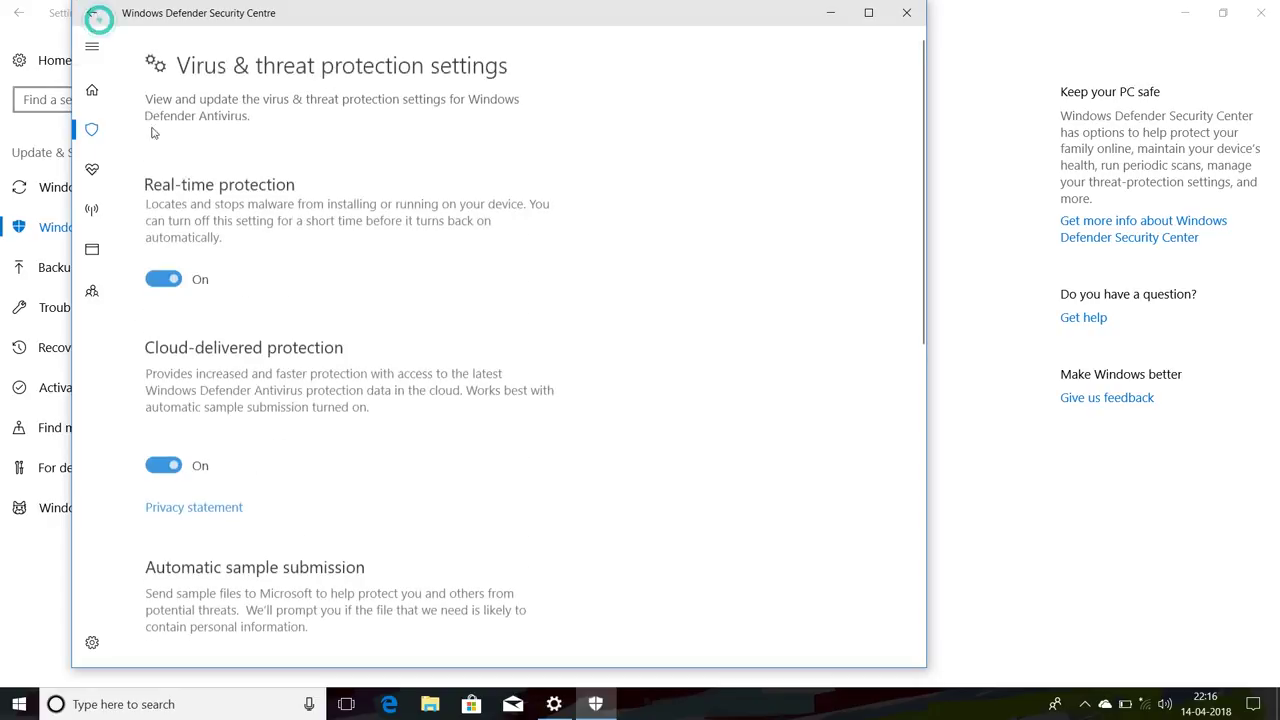
- Reopen the apps allowed through controlled folder access, view the file picker for adding an app, and close it without choosing a file
scroll(213, 397, "down", 3)
scroll(213, 397, "down", 8)
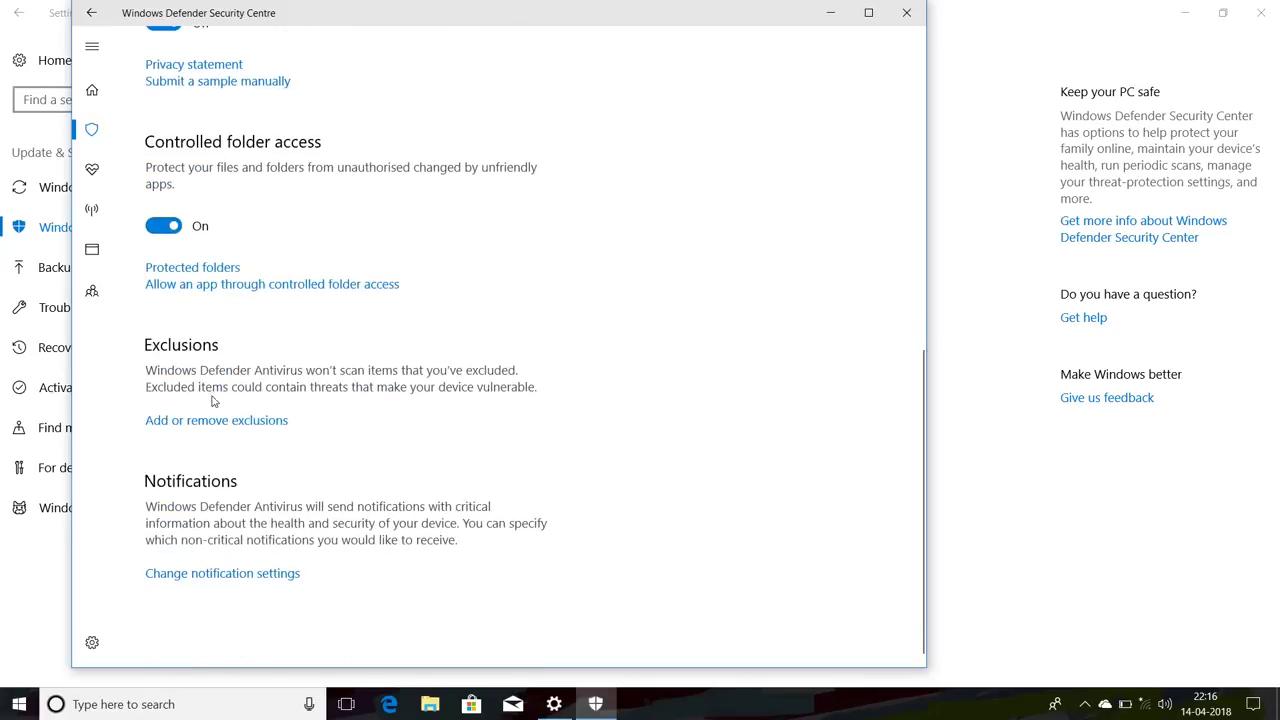
left_click(213, 286)
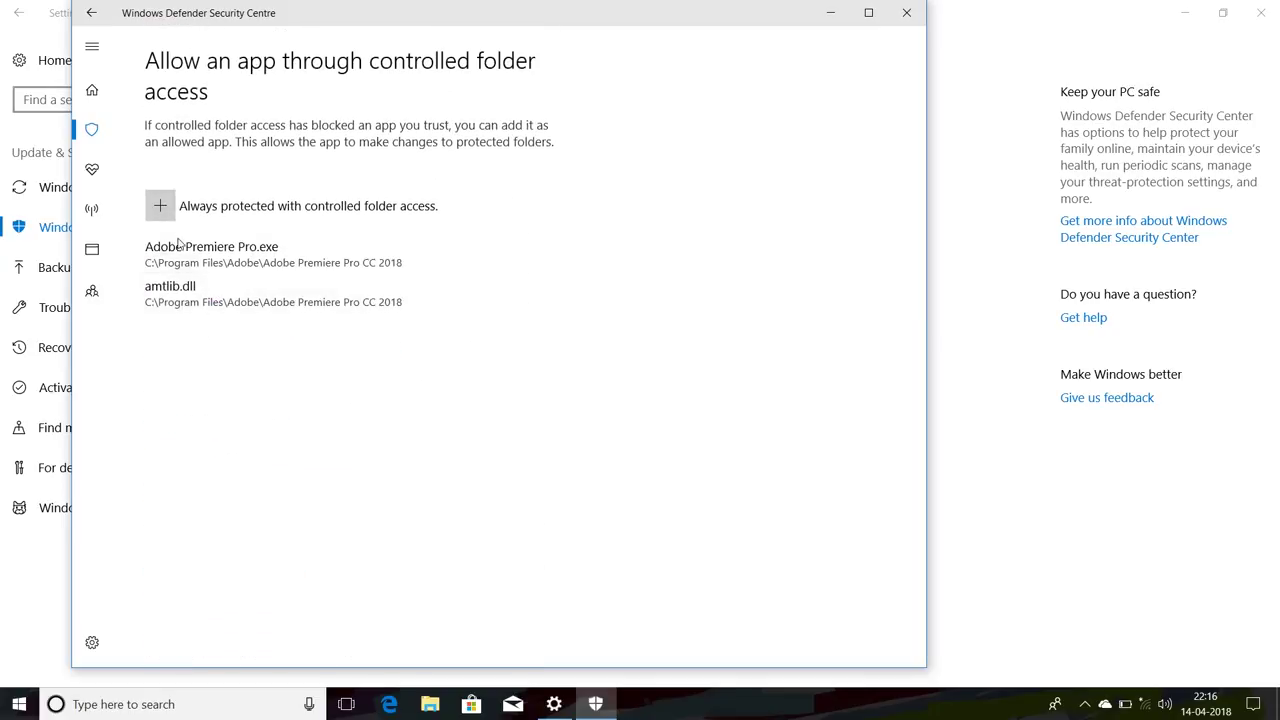
left_click(172, 210)
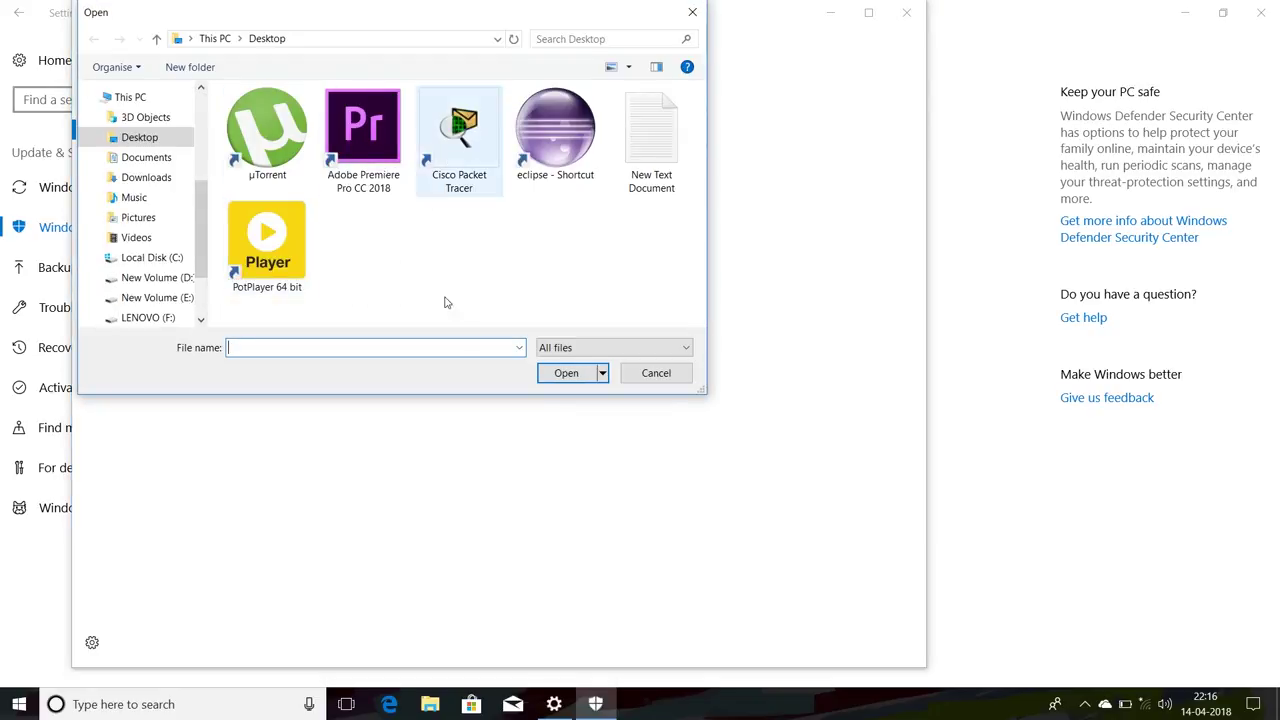
left_click(610, 347)
left_click(592, 388)
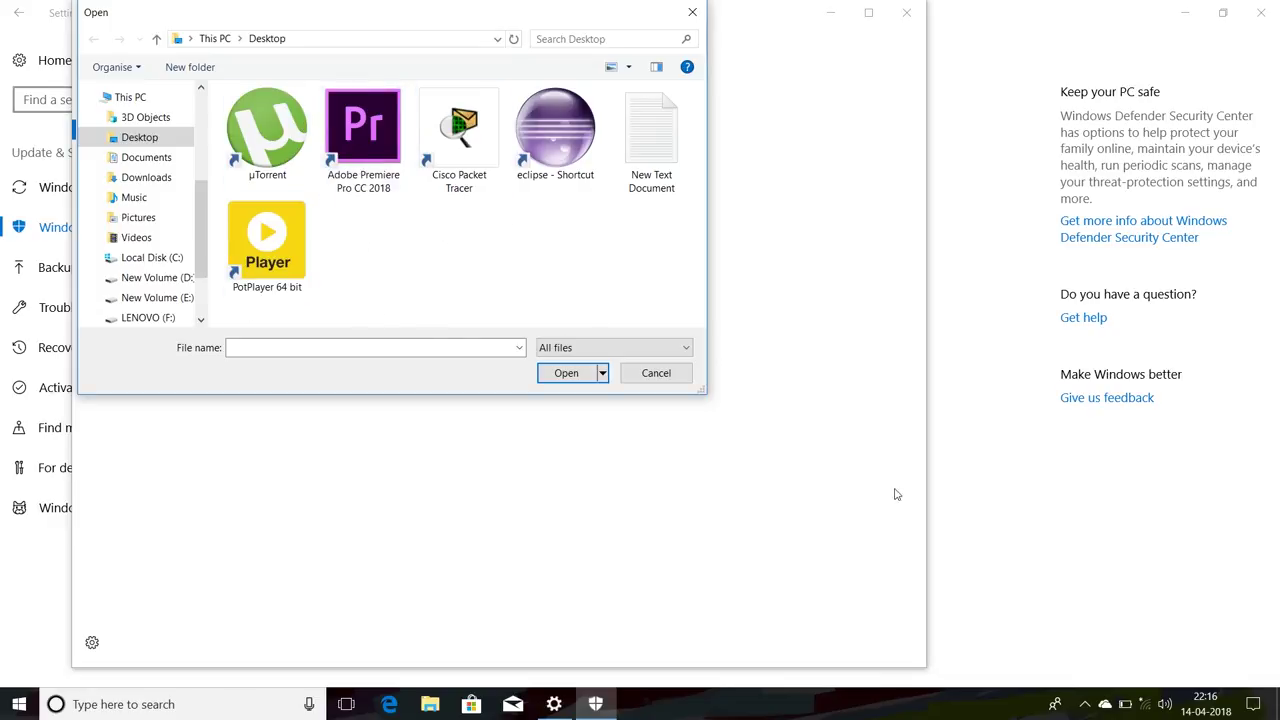
left_click(692, 12)
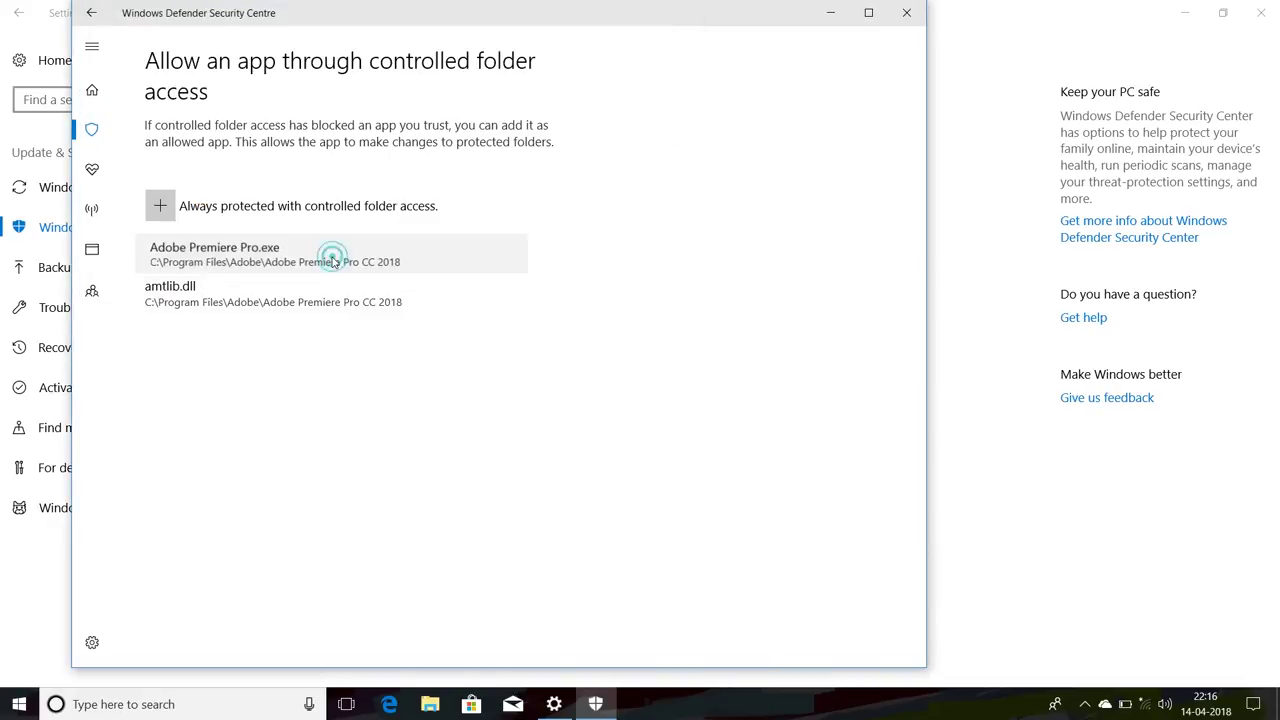
- Remove Adobe Premiere Pro.exe and amtlib.dll from the apps allowed through controlled folder access
left_click(390, 260)
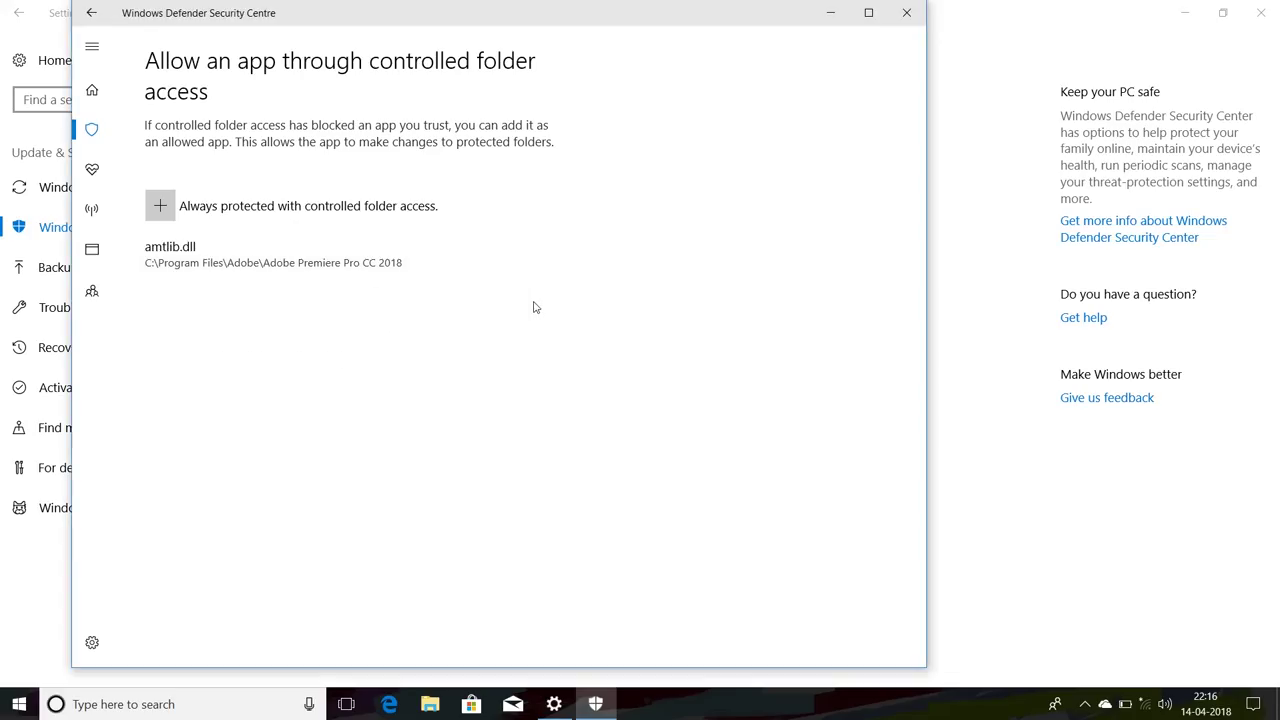
left_click(357, 254)
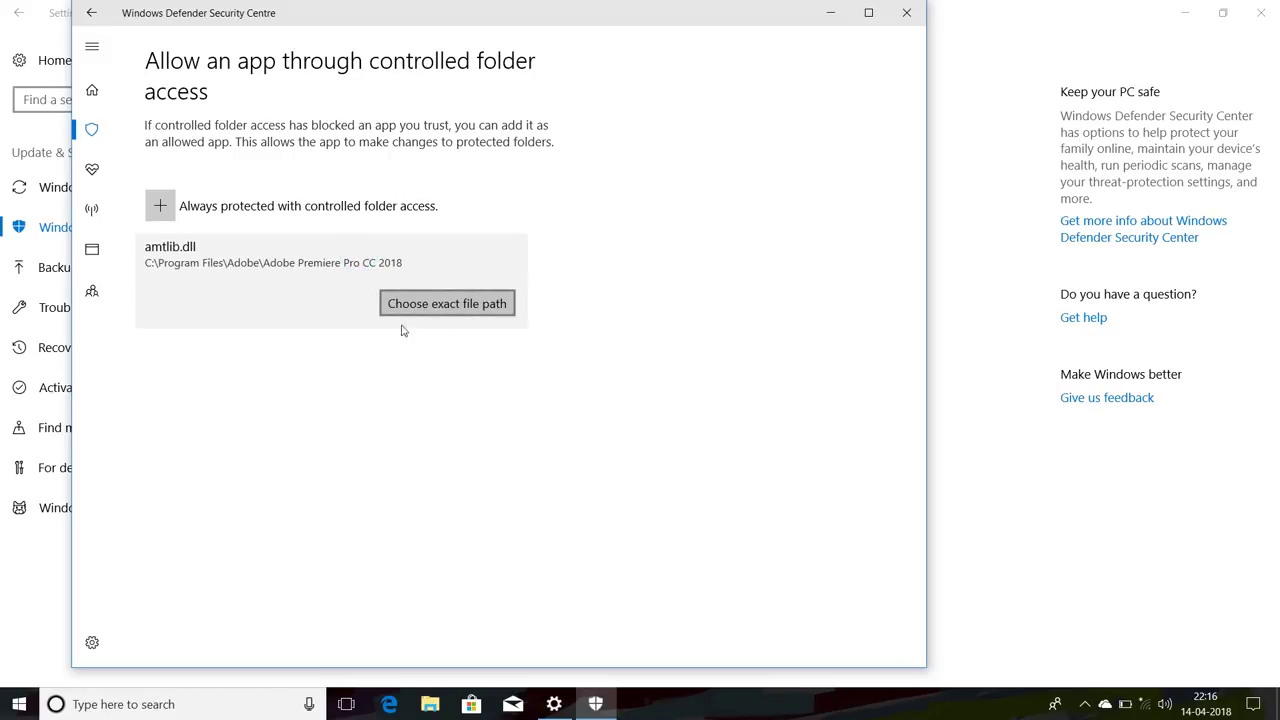
left_click(449, 306)
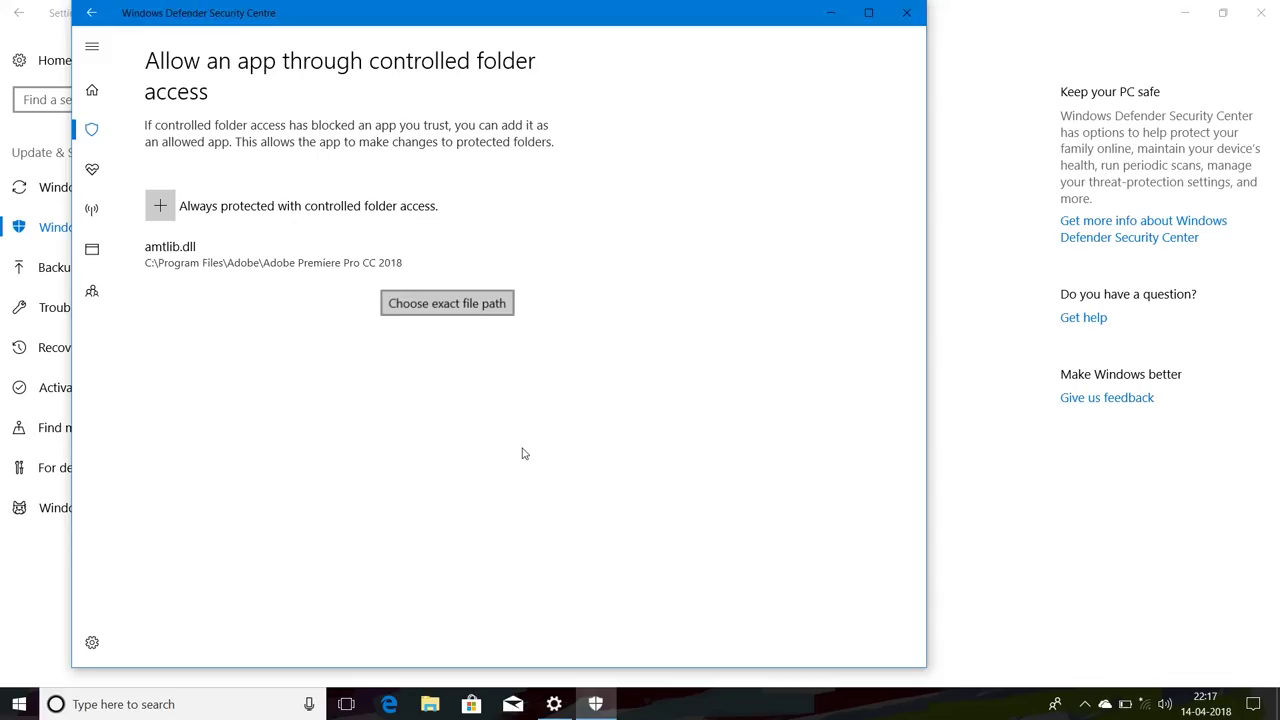
left_click(170, 256)
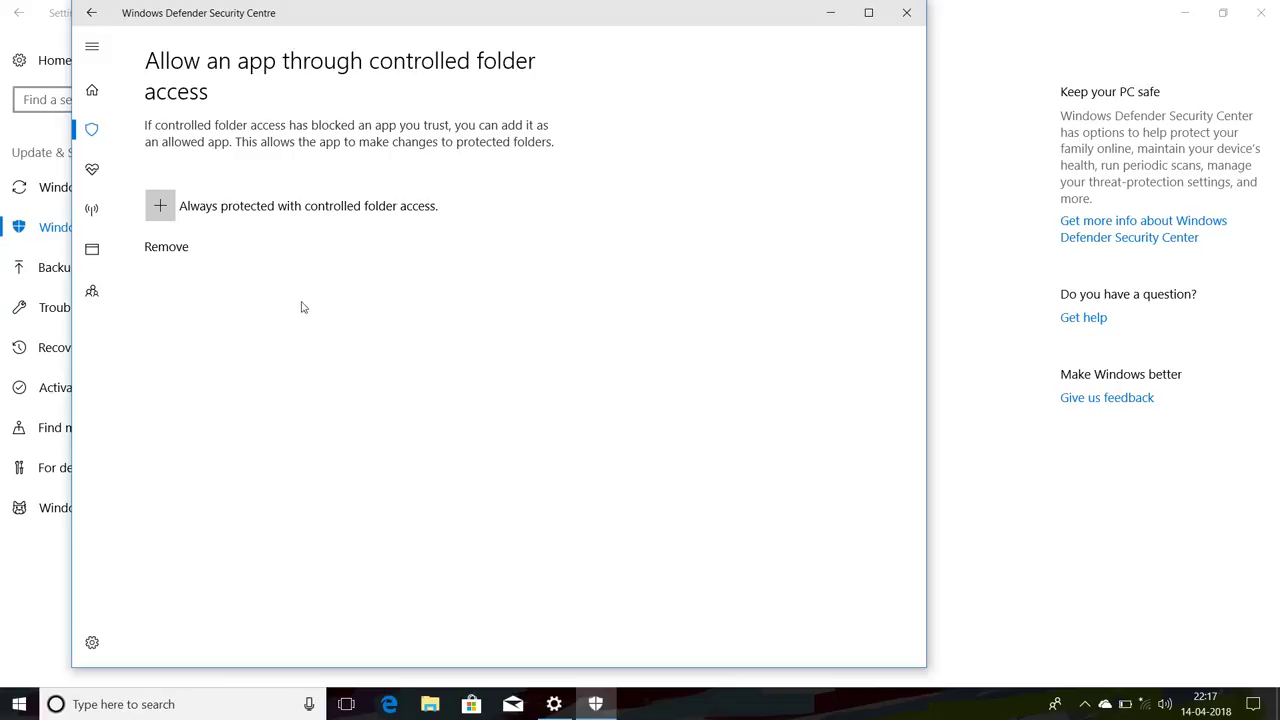
left_click(450, 272)
- Minimise Windows Defender Security Centre and the Settings window to show the desktop
left_click(829, 13)
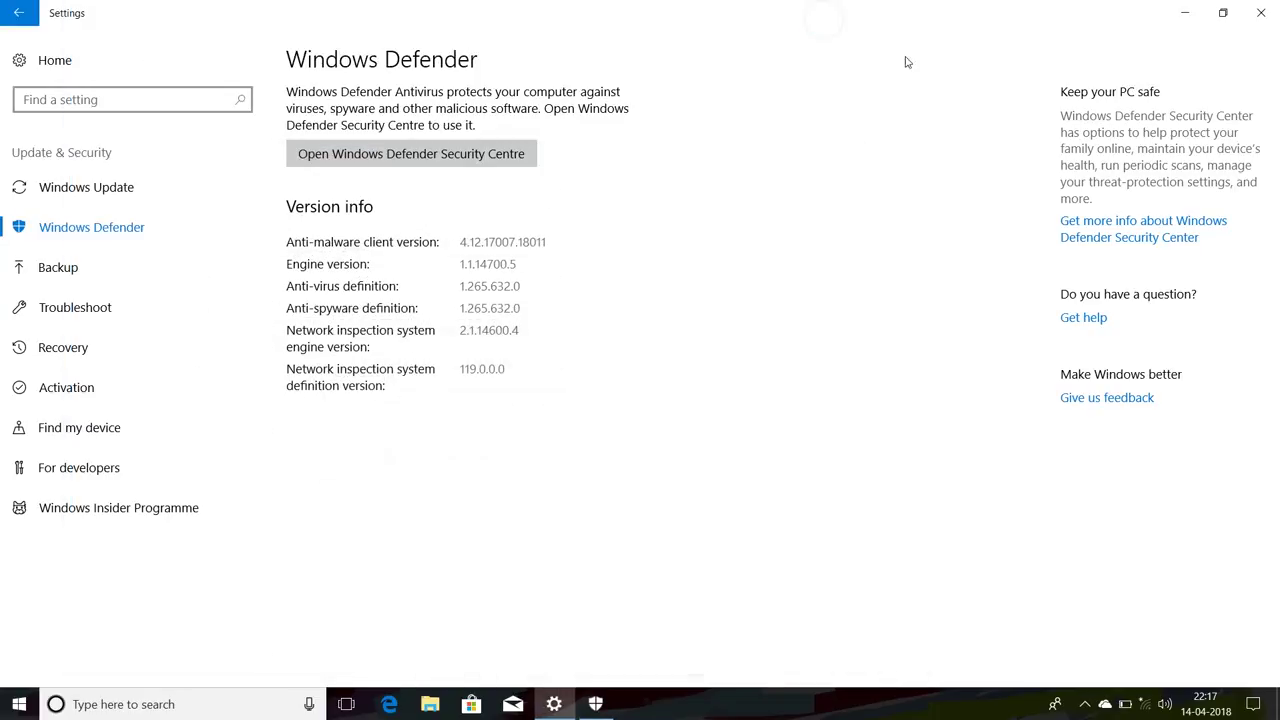
left_click(1185, 12)
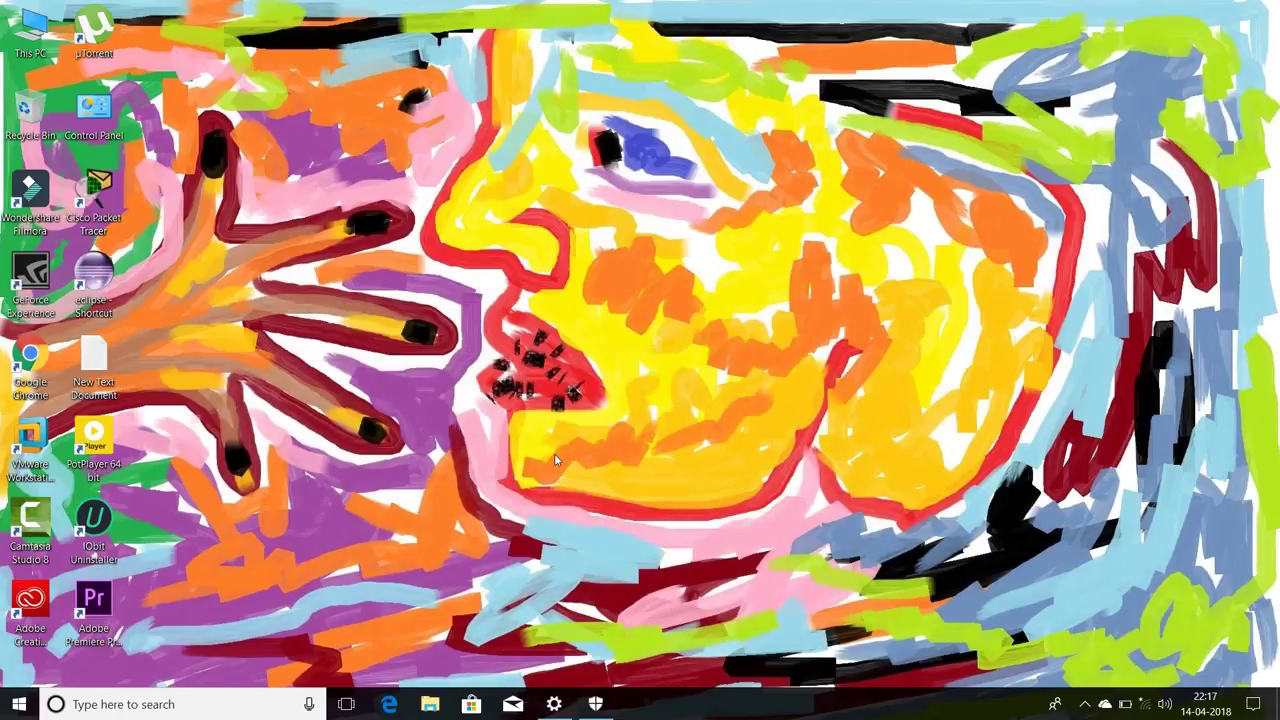